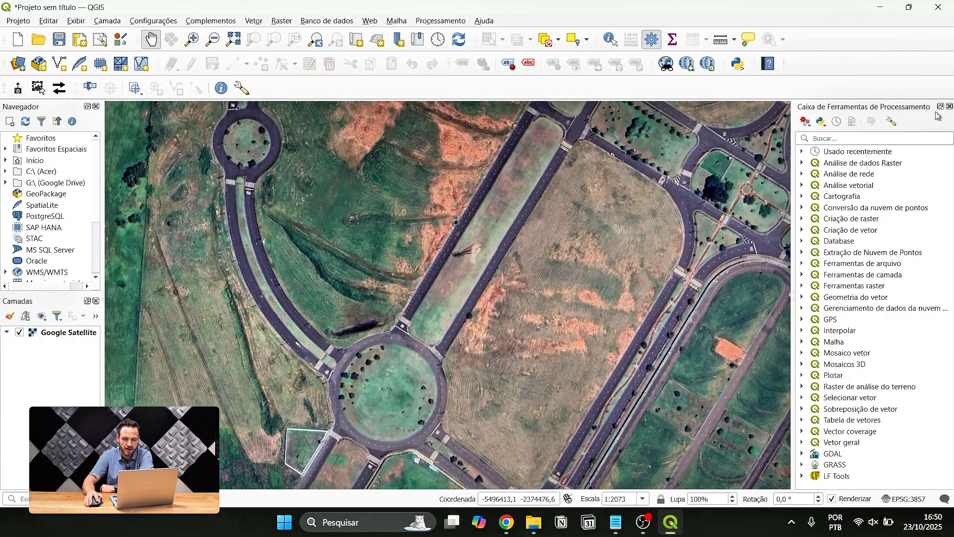
Close the Processing Toolbox and narrow the Browser and Layers panels to enlarge the map area.
click(950, 109)
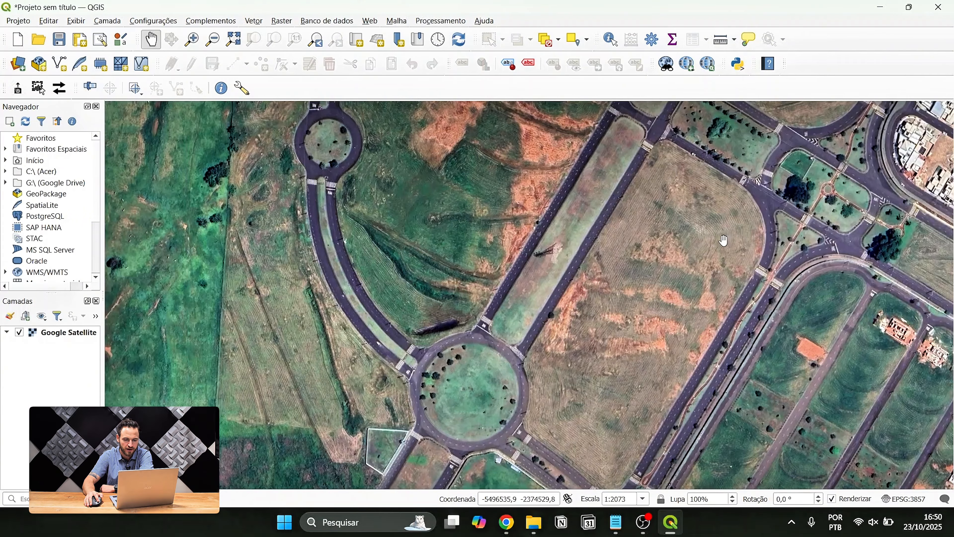
drag(724, 241, 657, 247)
drag(357, 218, 389, 164)
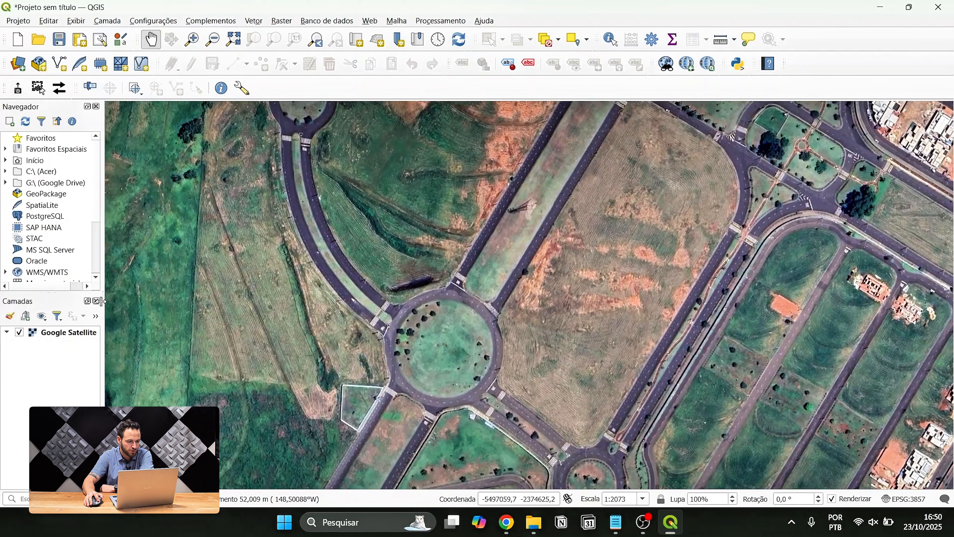
drag(102, 301, 53, 301)
Examine the satellite image around the roundabout at scale 1:1000 and at scale 1:2500.
click(643, 500)
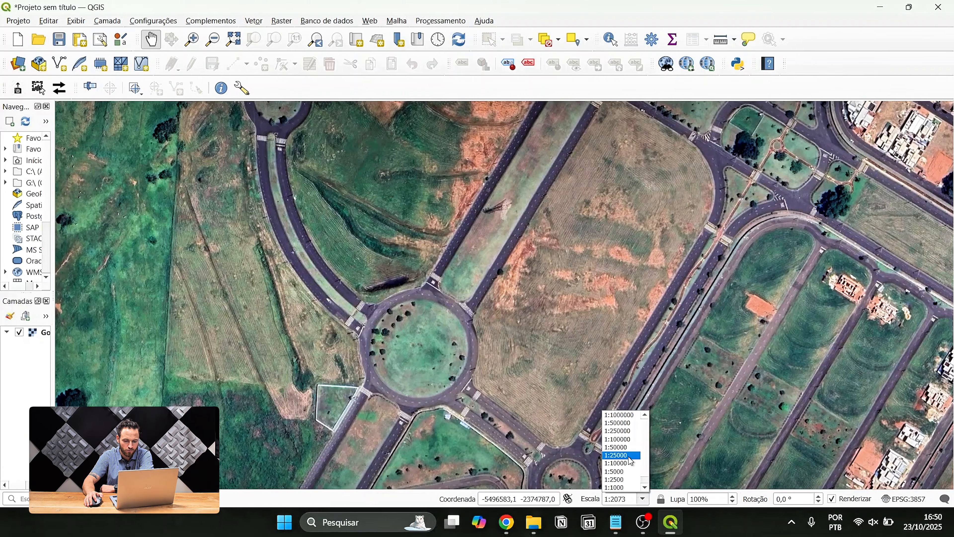
scroll(628, 459, down, 1)
click(622, 480)
drag(494, 192, 485, 288)
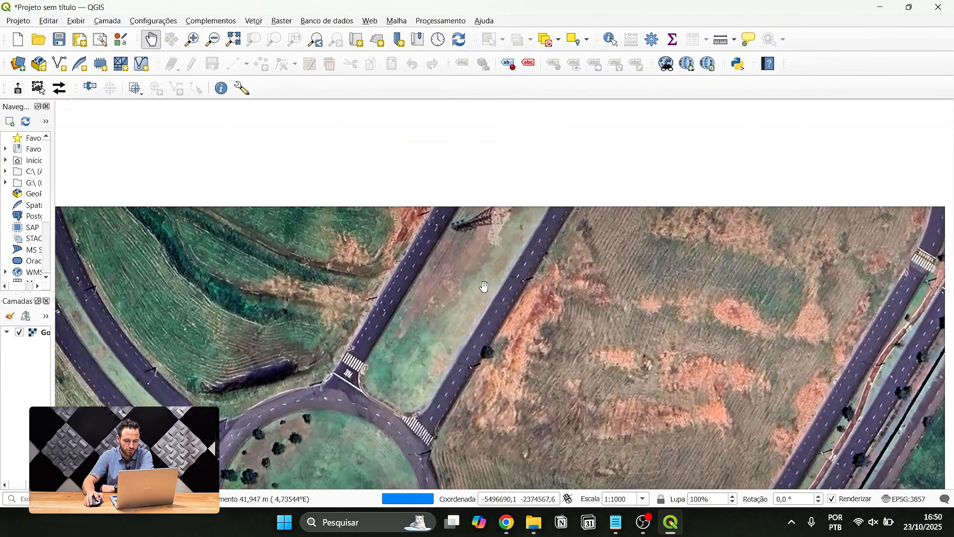
drag(494, 235, 467, 227)
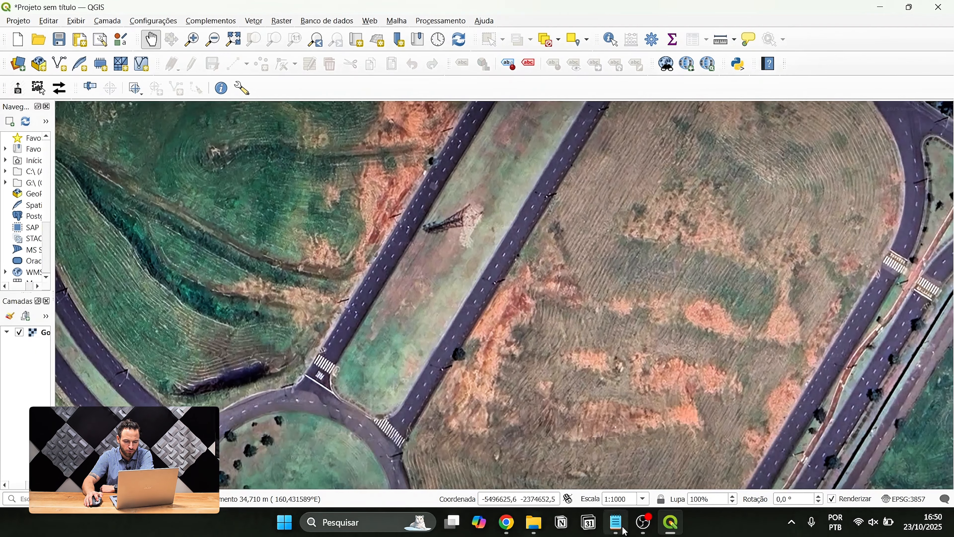
click(643, 500)
click(616, 471)
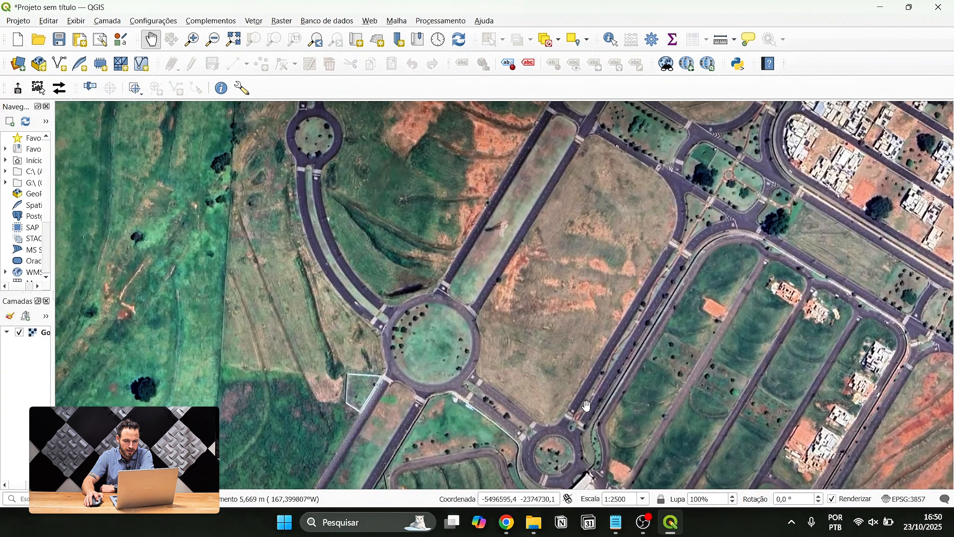
Inspect the image detail of the pedestrian crossing up close and return to the wider neighbourhood.
scroll(694, 249, up, 3)
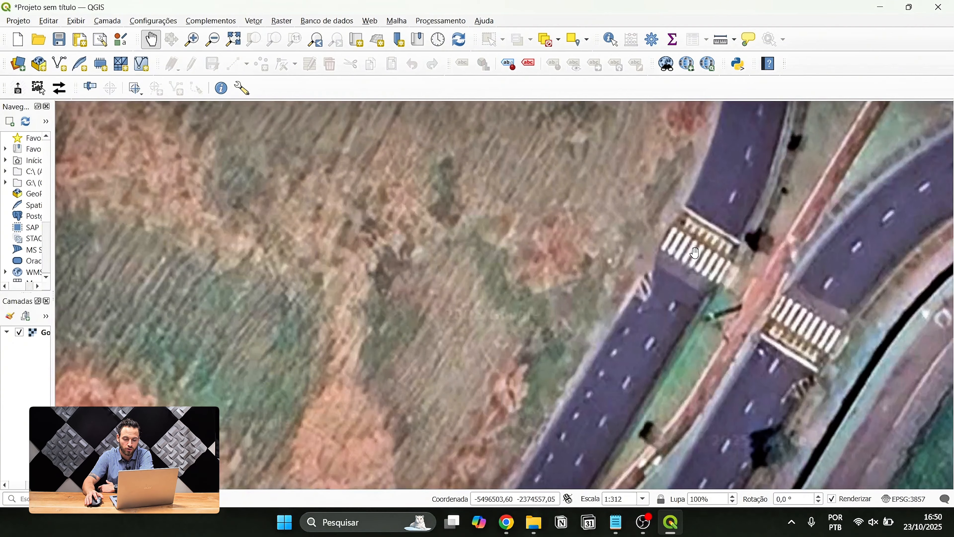
scroll(697, 260, up, 1)
scroll(702, 269, up, 2)
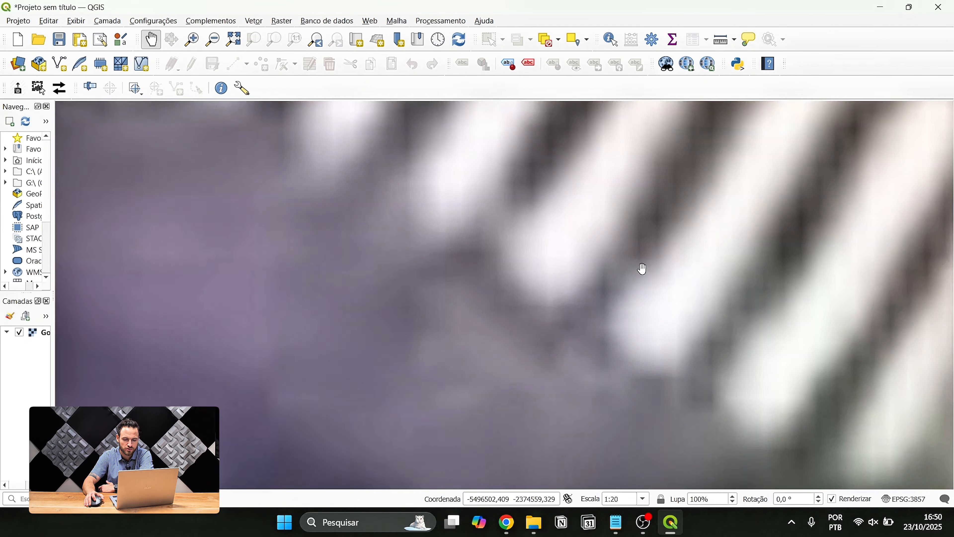
scroll(660, 271, down, 3)
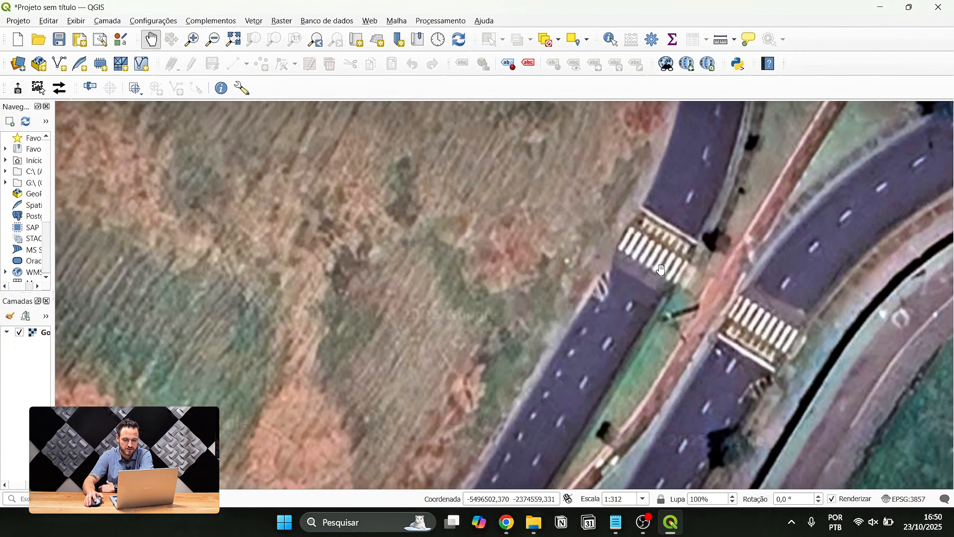
scroll(646, 285, down, 2)
View the area at scale 1:10000, and set the map scale to 1:2500 around the large roundabout.
click(644, 500)
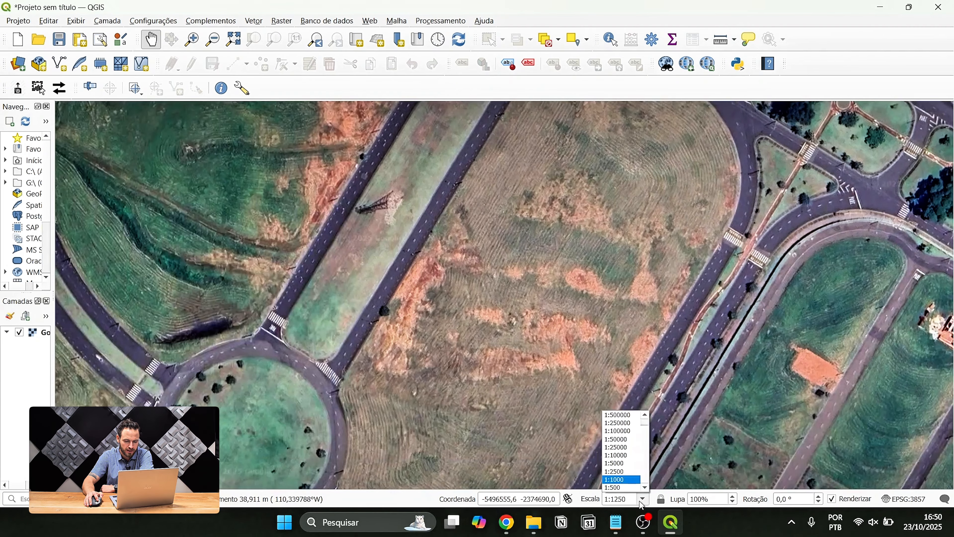
click(619, 461)
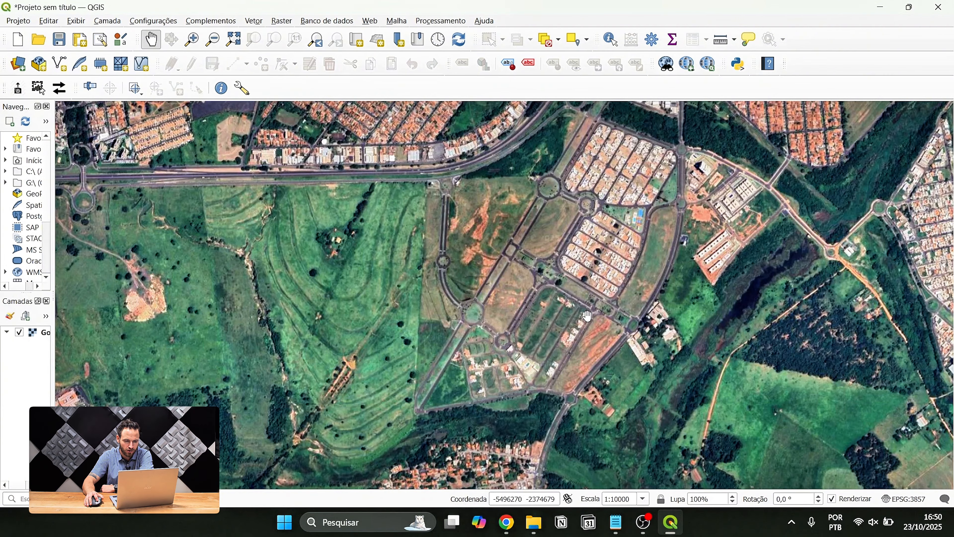
click(645, 500)
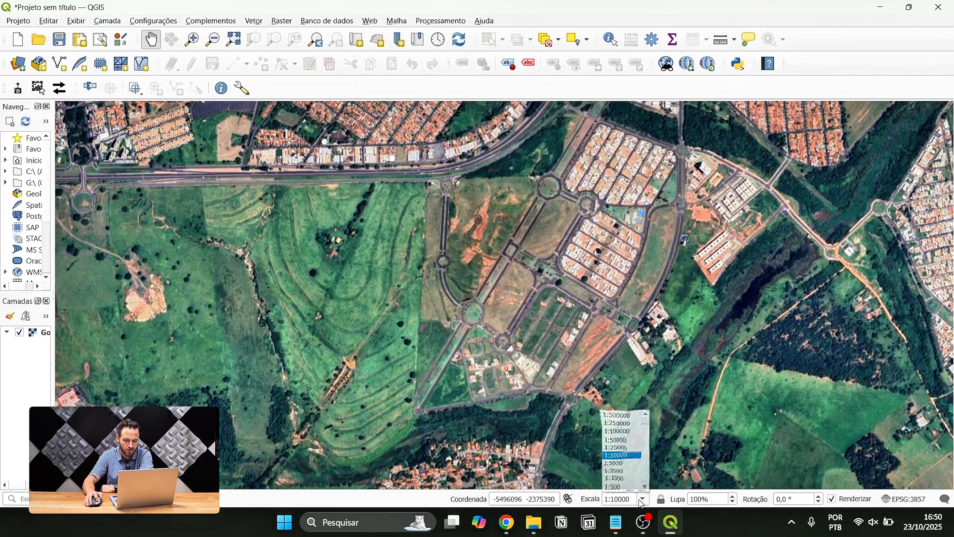
click(628, 468)
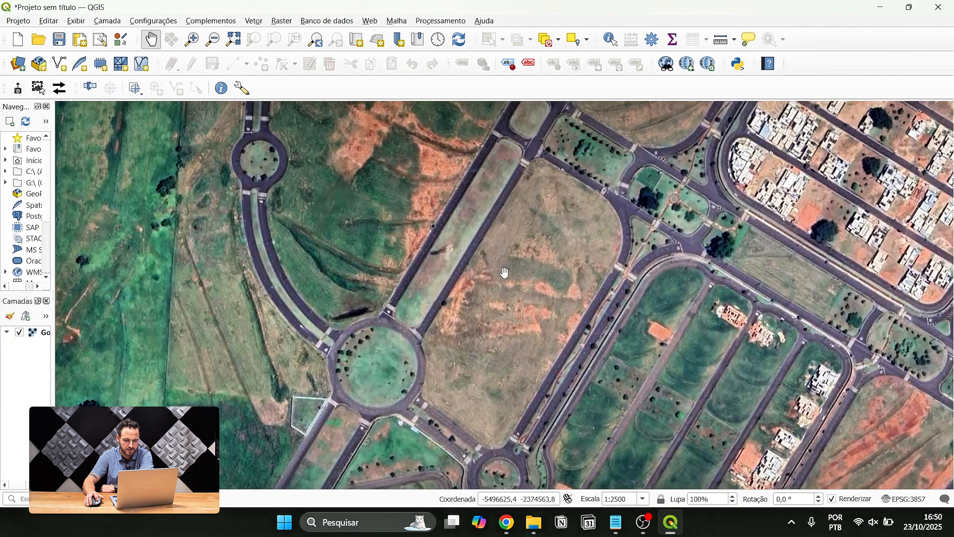
drag(505, 273, 511, 242)
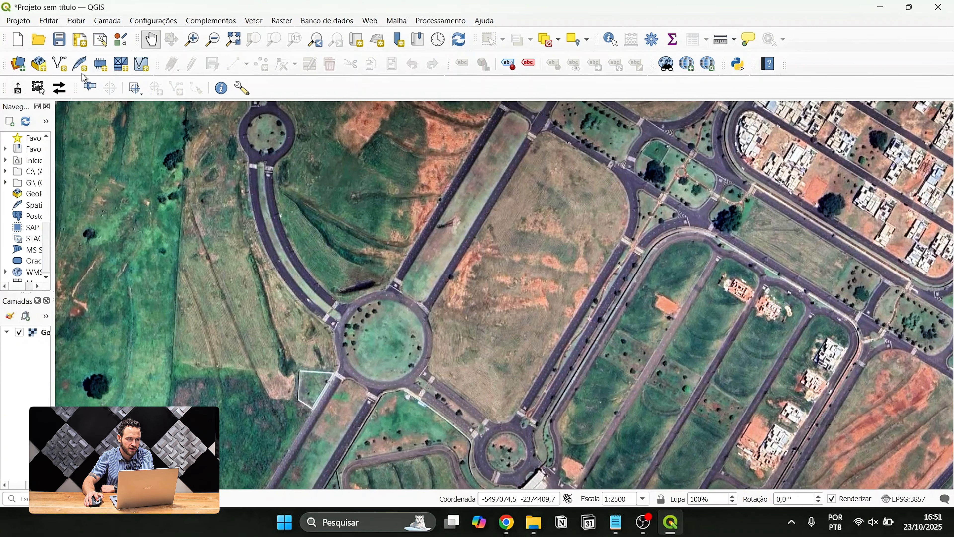
Create a new print layout titled "Exportação de Imagem" and maximize its window.
click(80, 40)
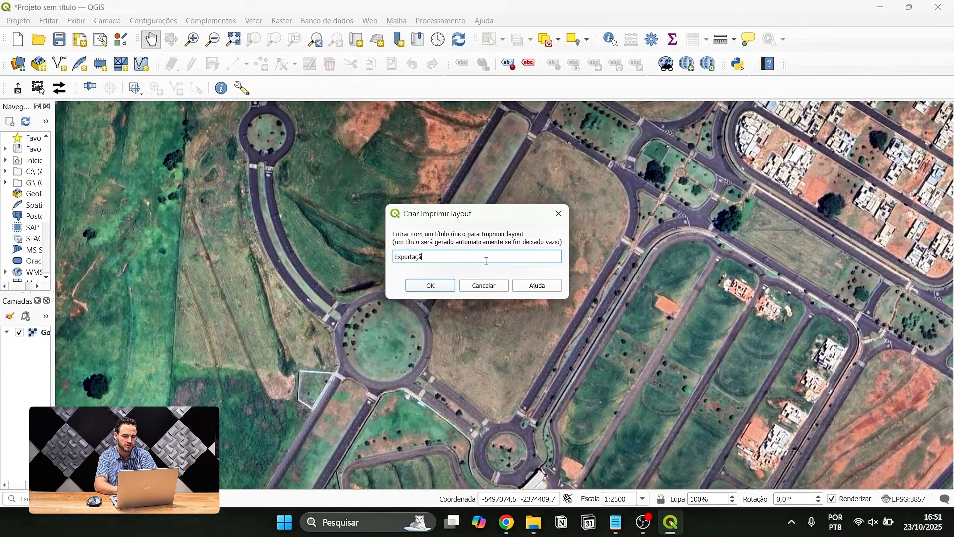
text(em)
key(Return)
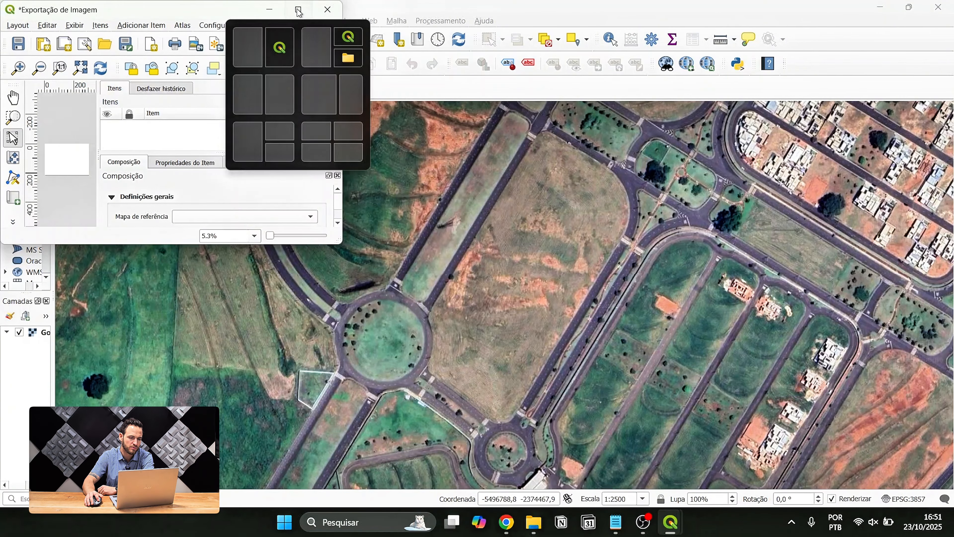
click(296, 10)
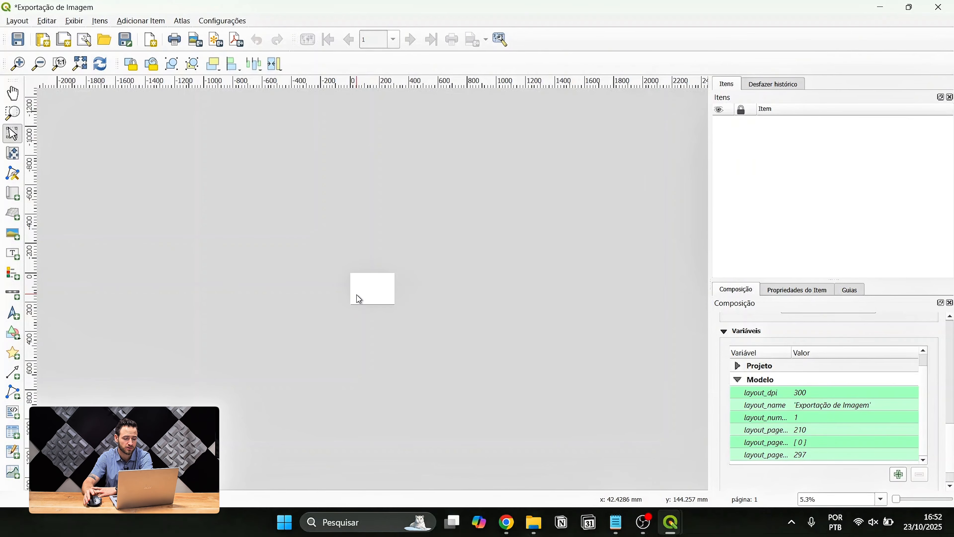
Set the layout page size to A1 and reopen the page properties to check it.
scroll(358, 290, up, 2)
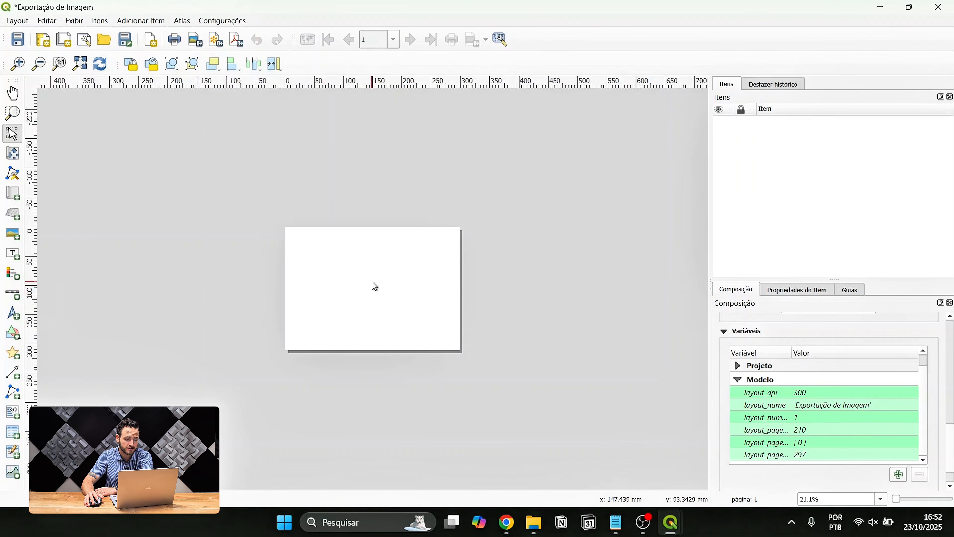
scroll(372, 282, up, 1)
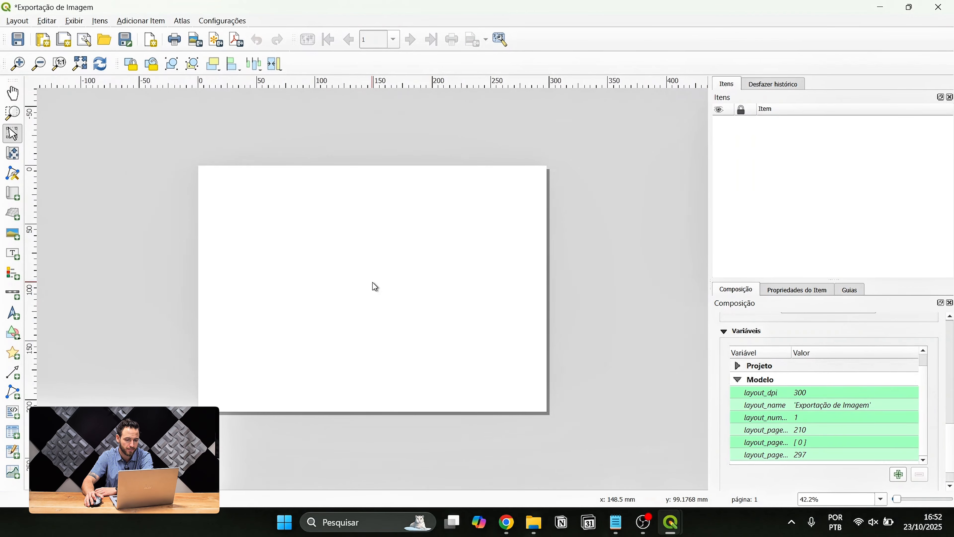
right_click(397, 288)
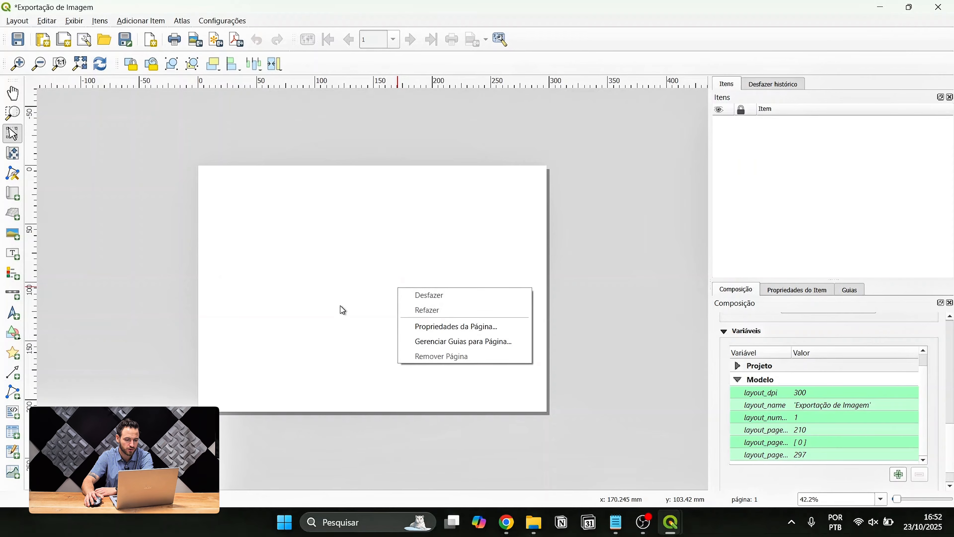
click(427, 327)
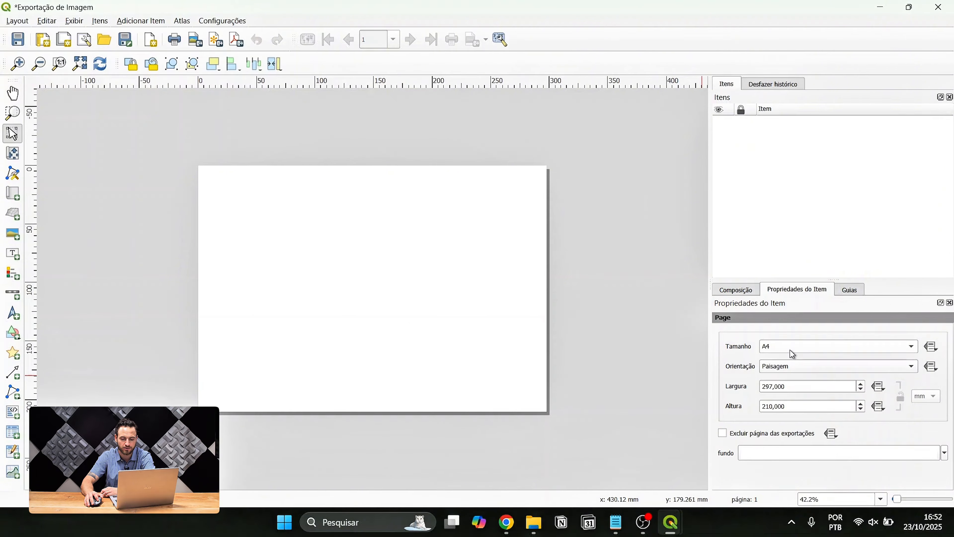
click(782, 351)
click(786, 196)
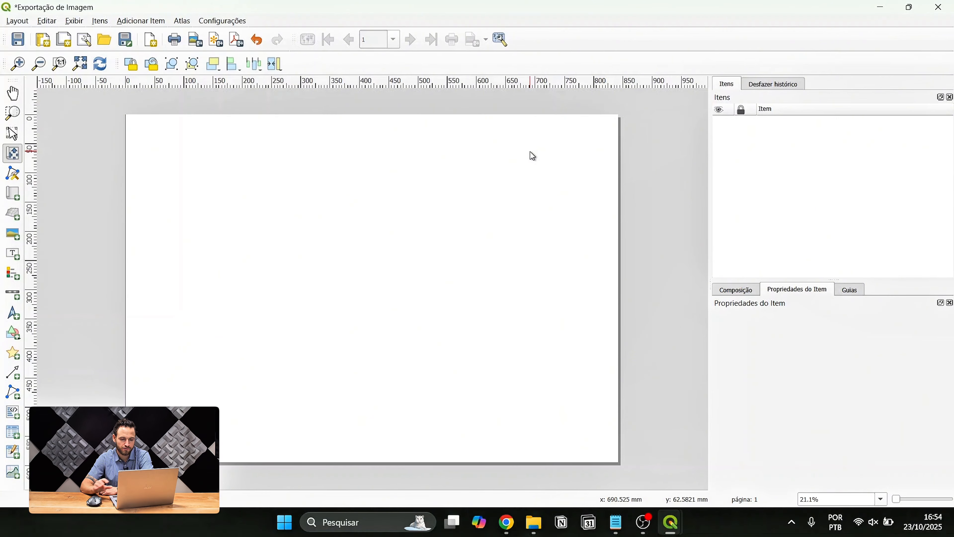
right_click(497, 274)
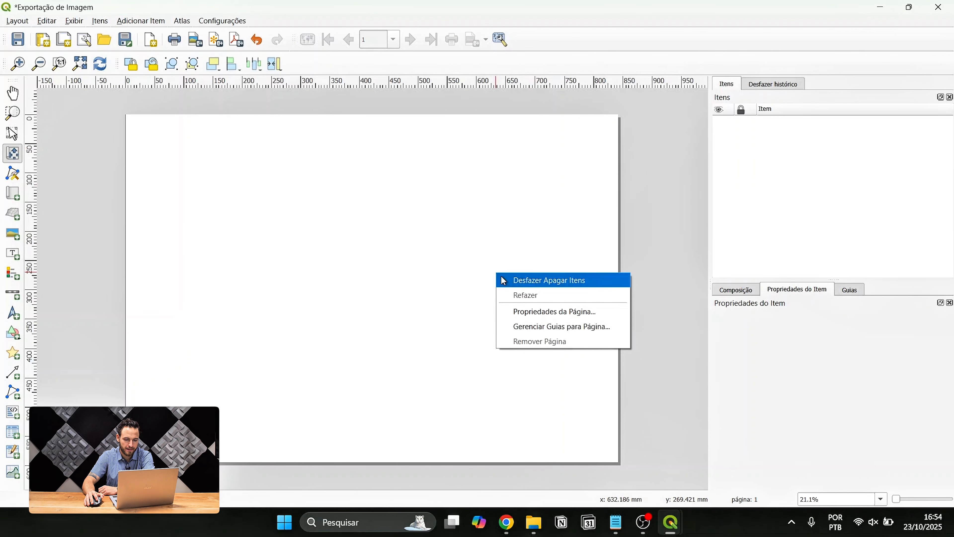
click(545, 313)
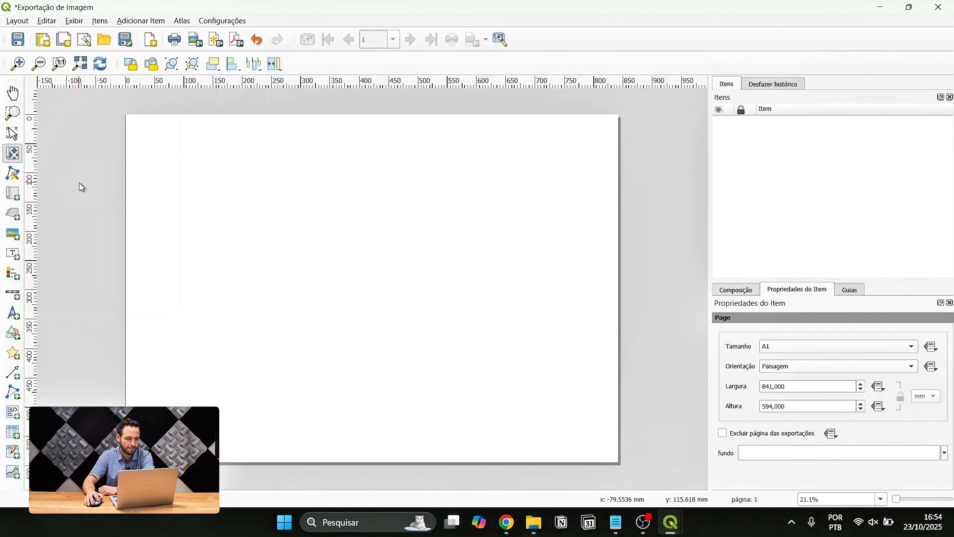
Add a map covering the whole page and match its scale to the main canvas scale.
click(14, 195)
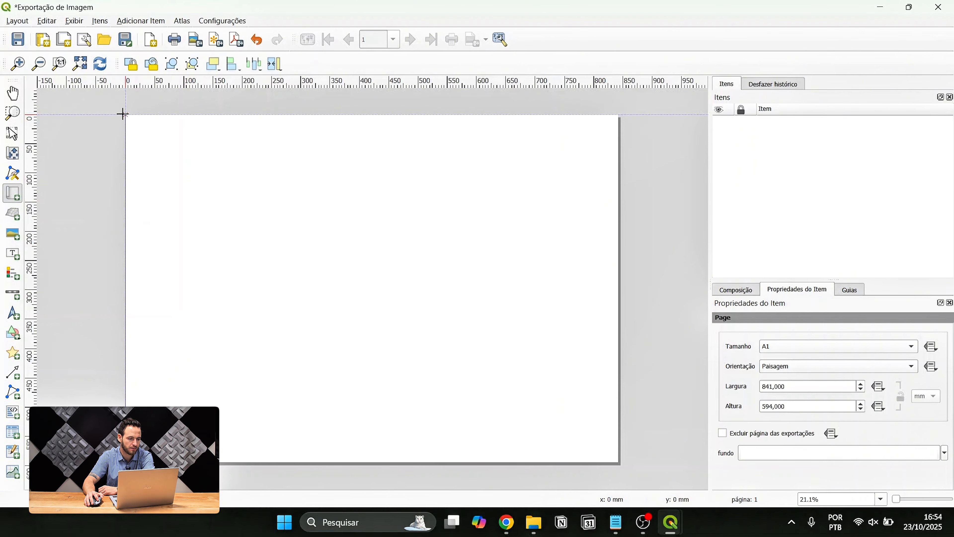
drag(124, 114, 618, 463)
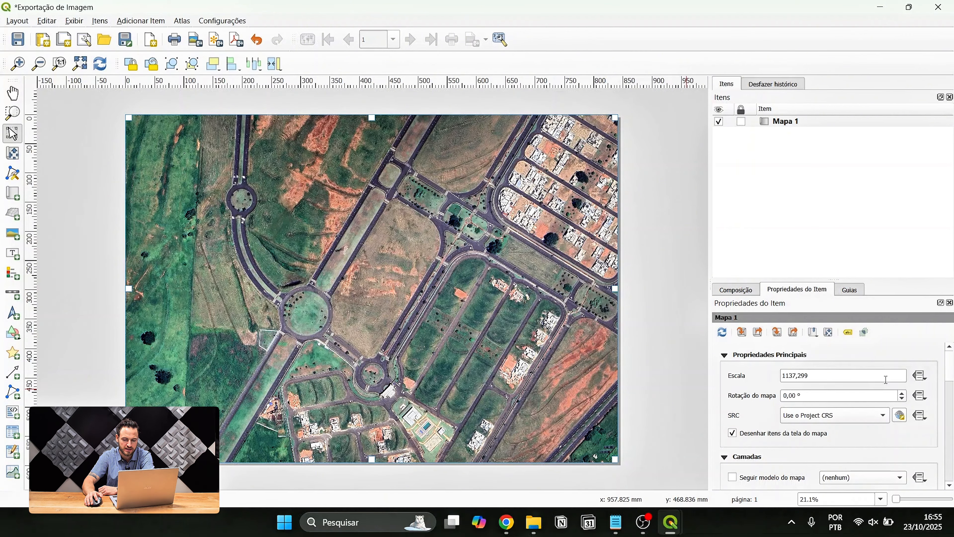
click(776, 333)
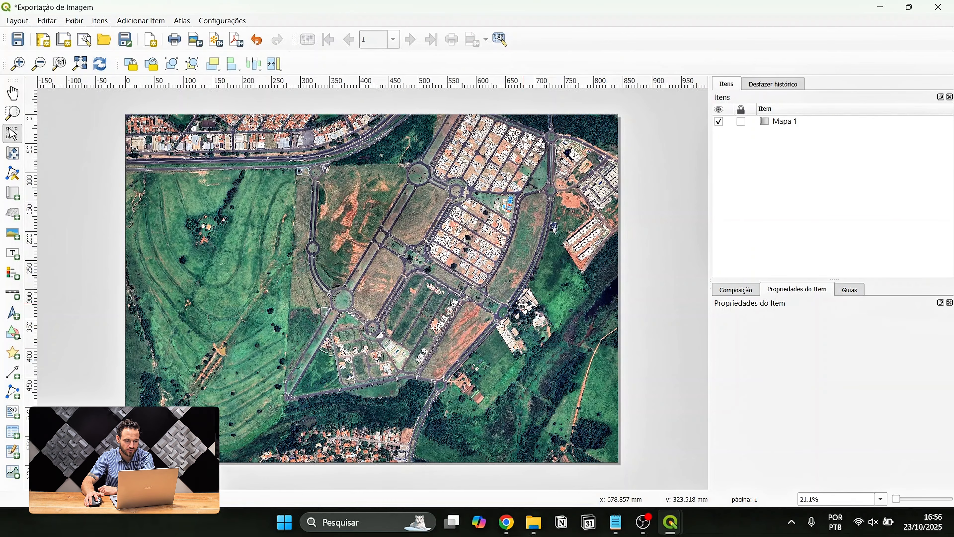
Set the scale of the layout's map to 1000 and deselect the map.
click(518, 299)
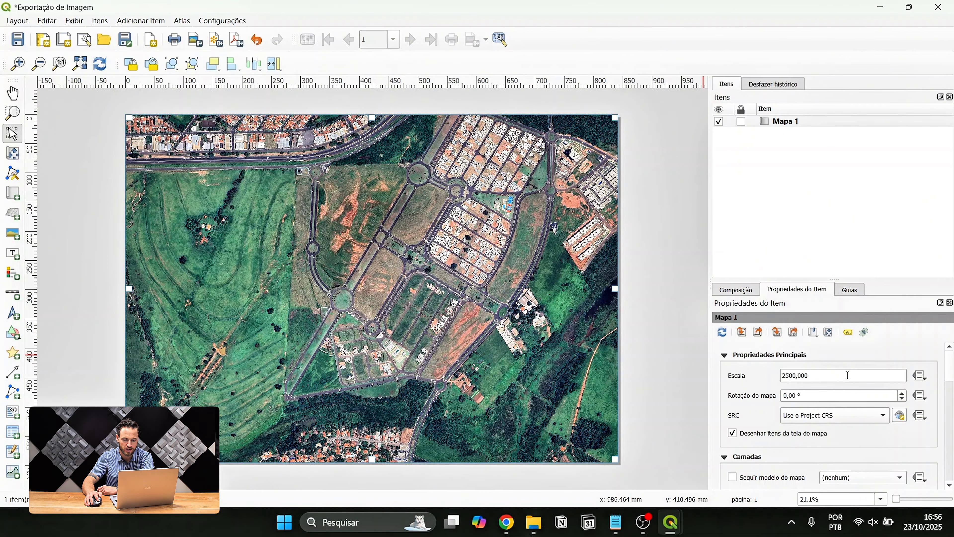
drag(848, 375, 768, 371)
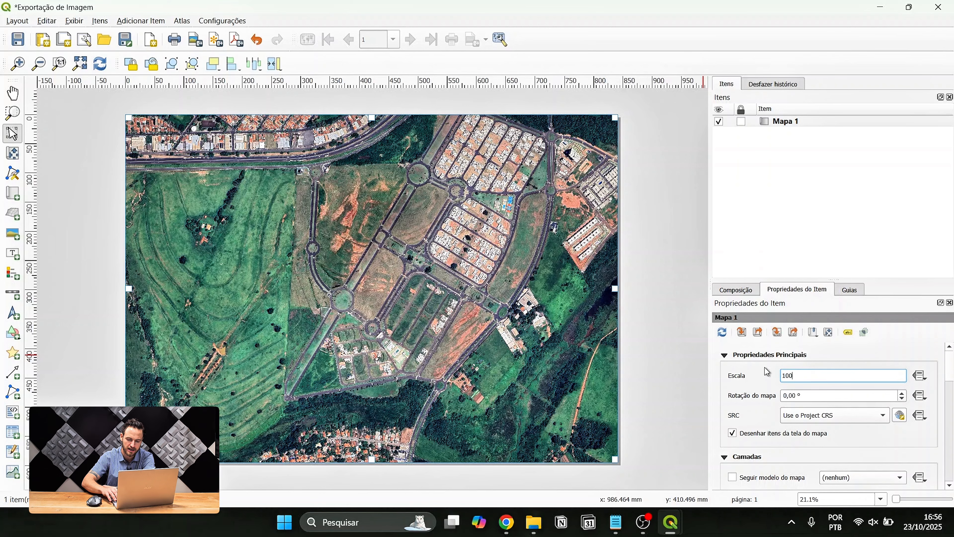
key(Return)
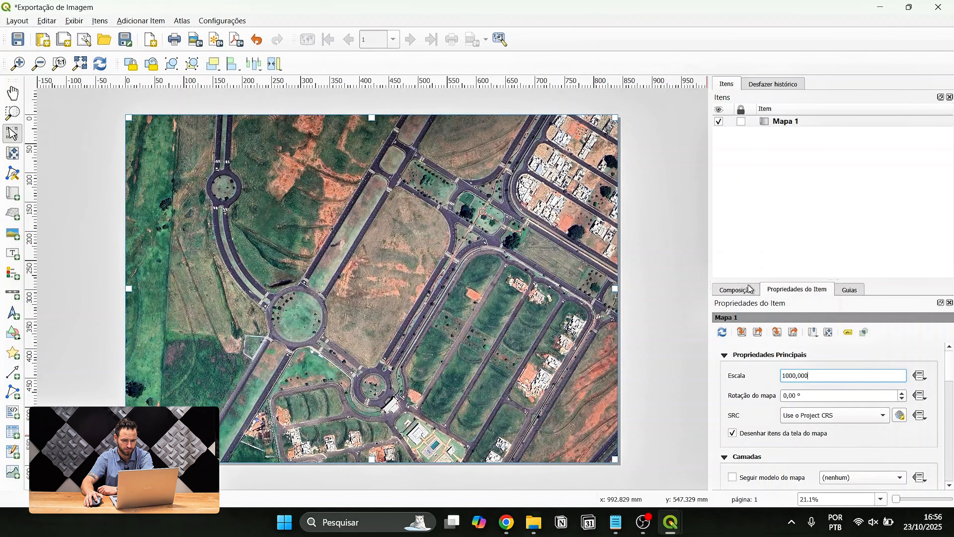
click(662, 302)
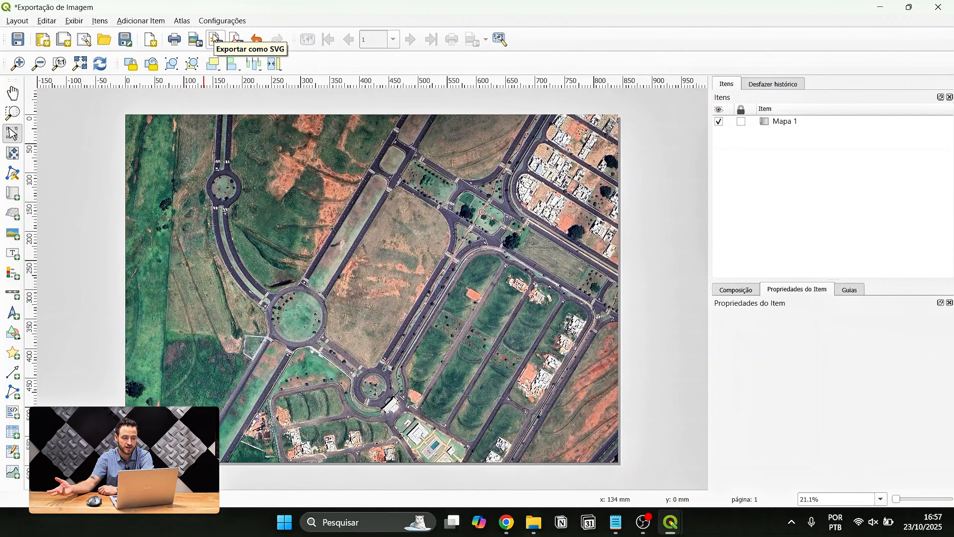
Start exporting the layout as an image to the desktop (Área de Trabalho) under the file name IMAGEM_DE_SATELITE_EXP.
click(196, 47)
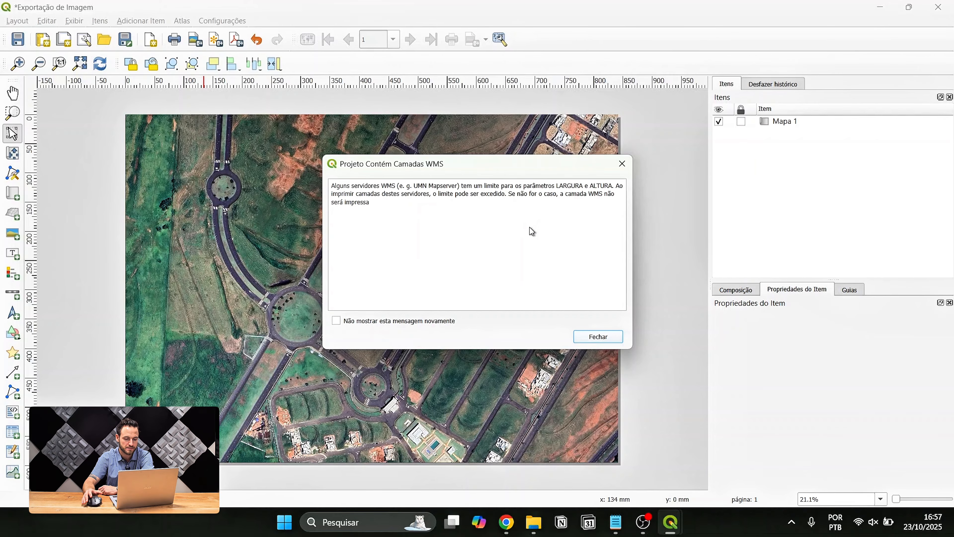
click(597, 335)
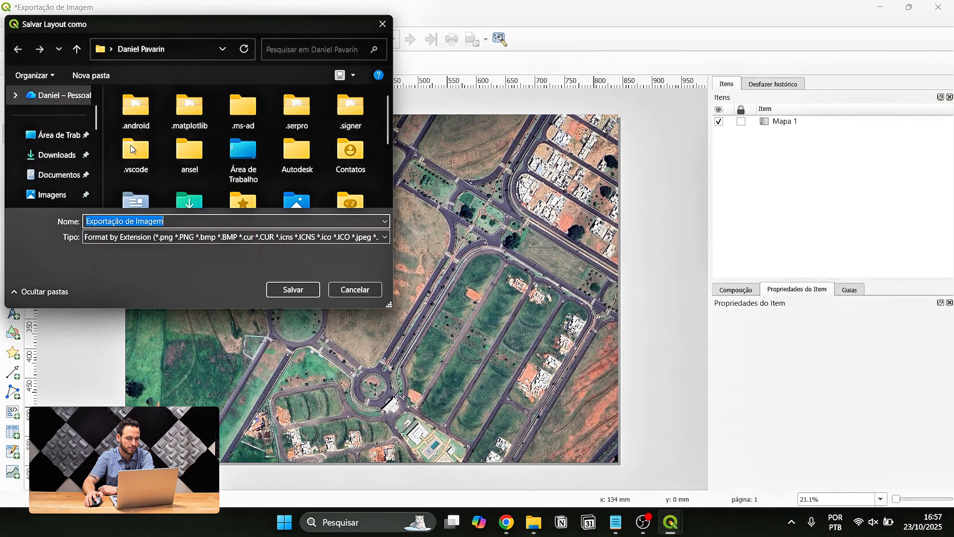
click(56, 134)
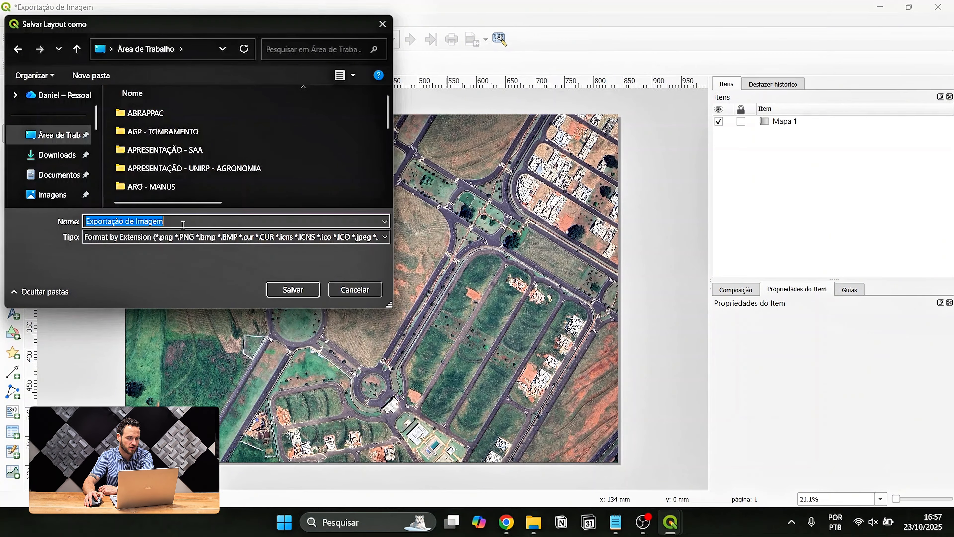
key(BackSpace)
key(Caps_Lock)
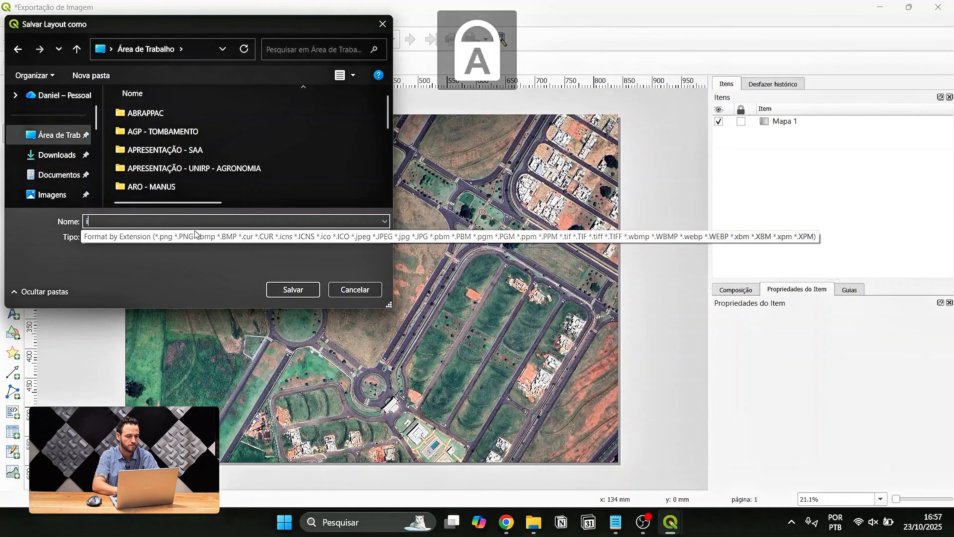
text(IMAGEM DE SATELITE)
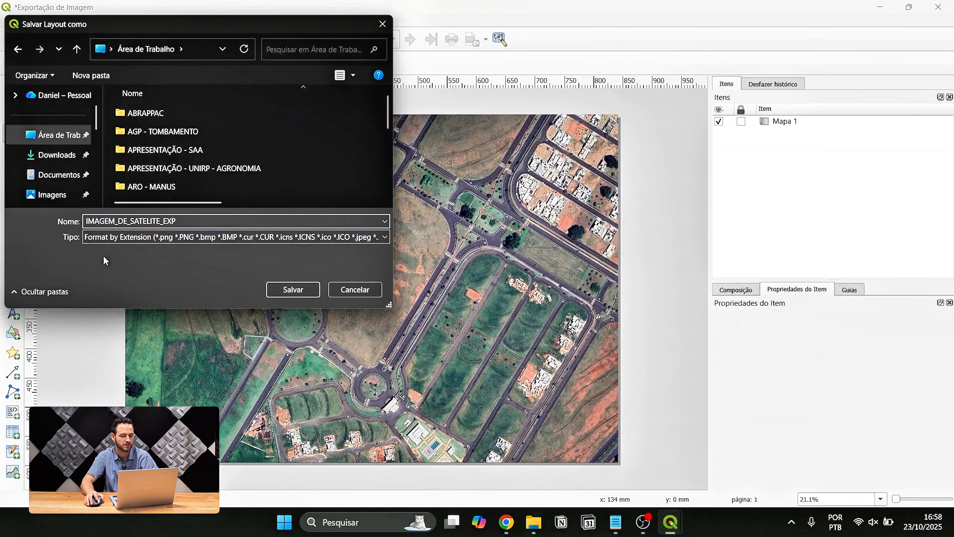
click(293, 289)
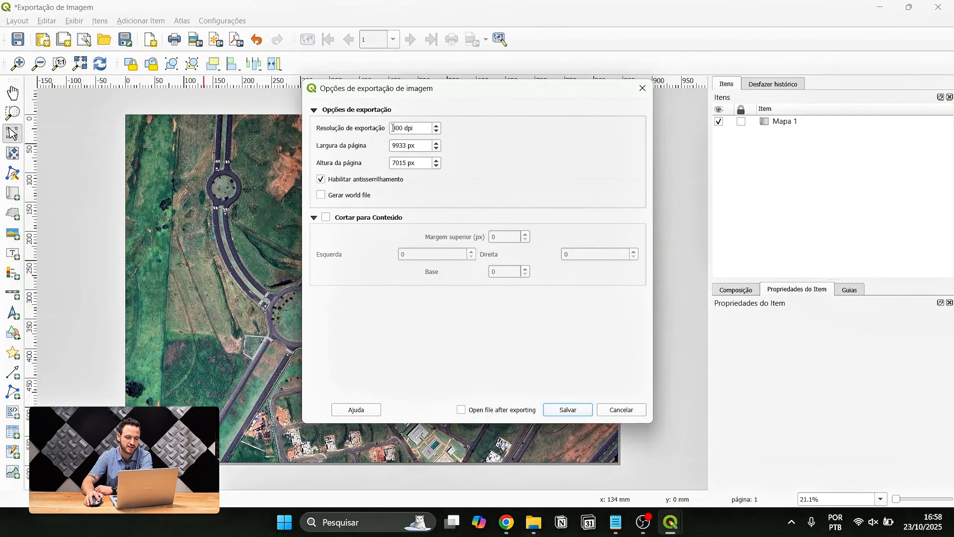
Try an export resolution of 600 dpi in the image export options and return it to 300 dpi.
mouse_move(392, 128)
mouse_down()
mouse_move(412, 129)
mouse_move(402, 123)
mouse_up()
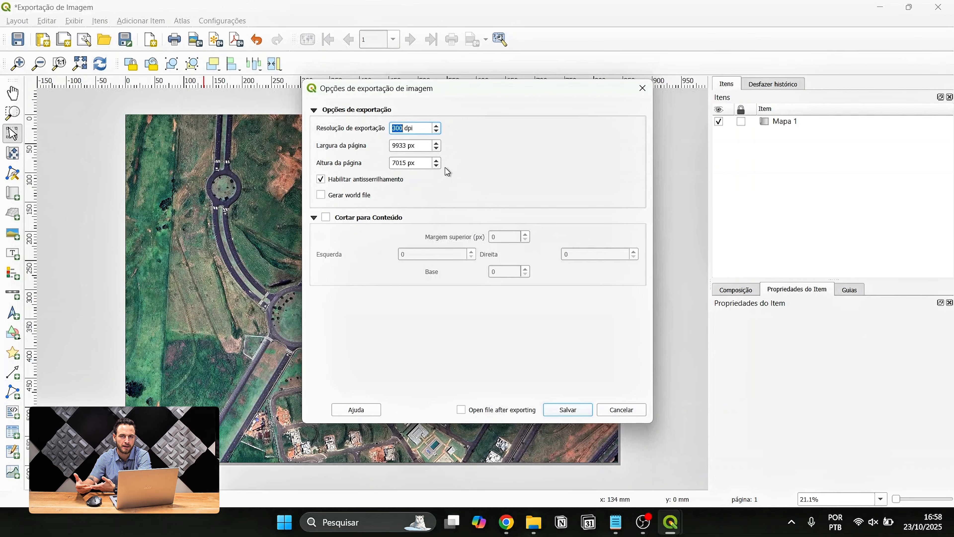
text(600)
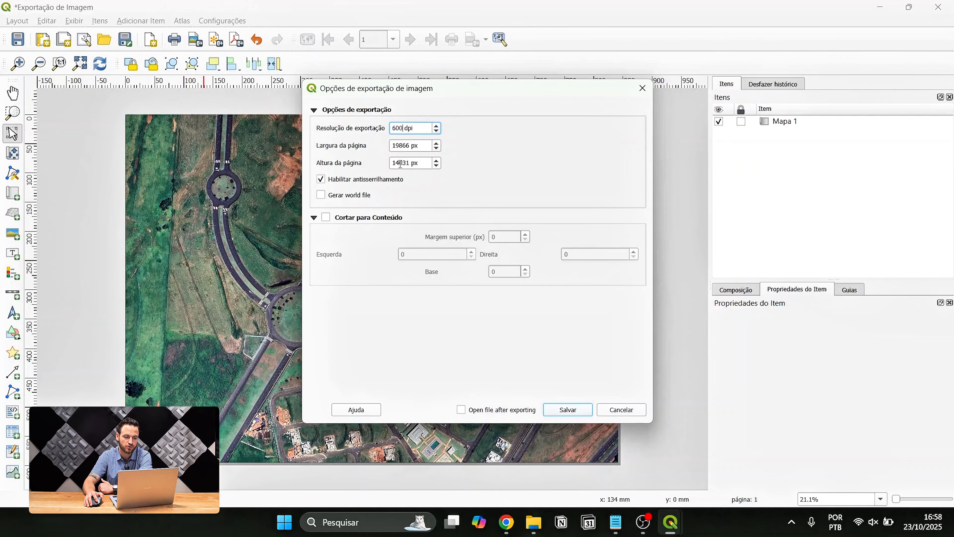
key(BackSpace)
key(BackSpace)
key(BackSpace)
text(300)
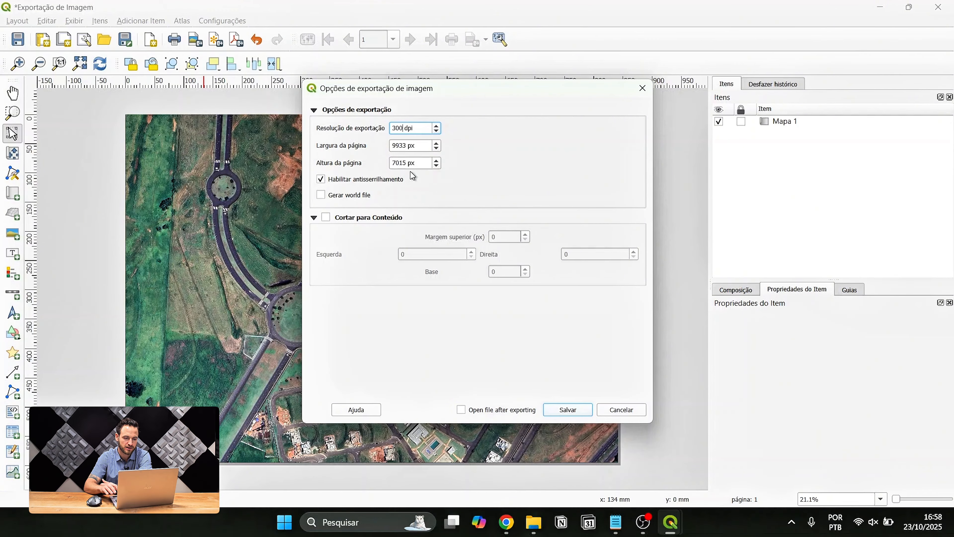
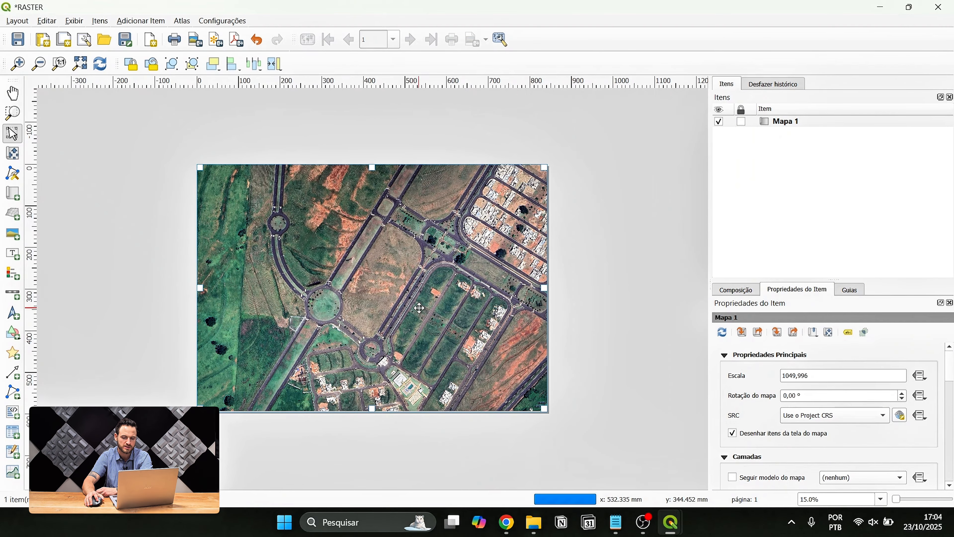
Set the scale of the map in the RASTER layout to 1000 and deselect the map.
click(580, 321)
click(454, 321)
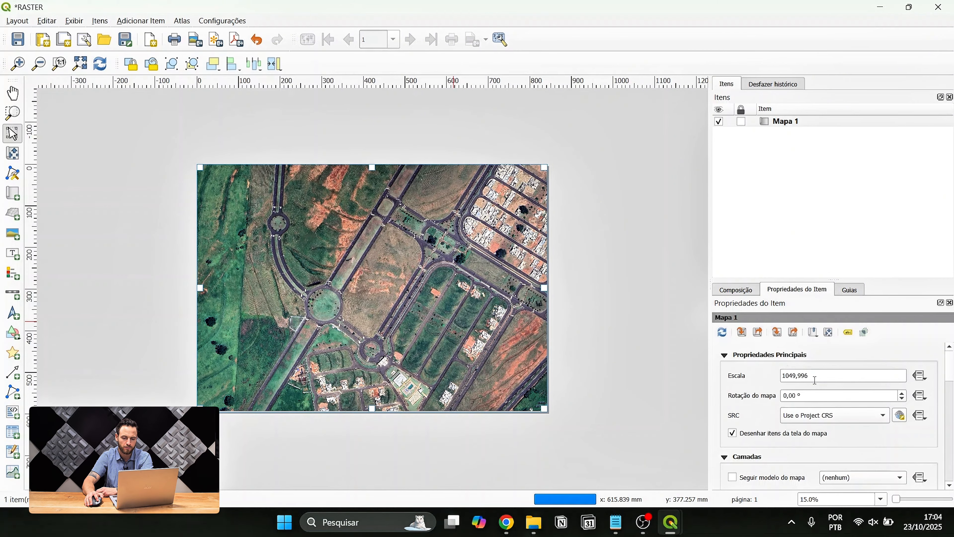
drag(807, 375, 767, 376)
text(100)
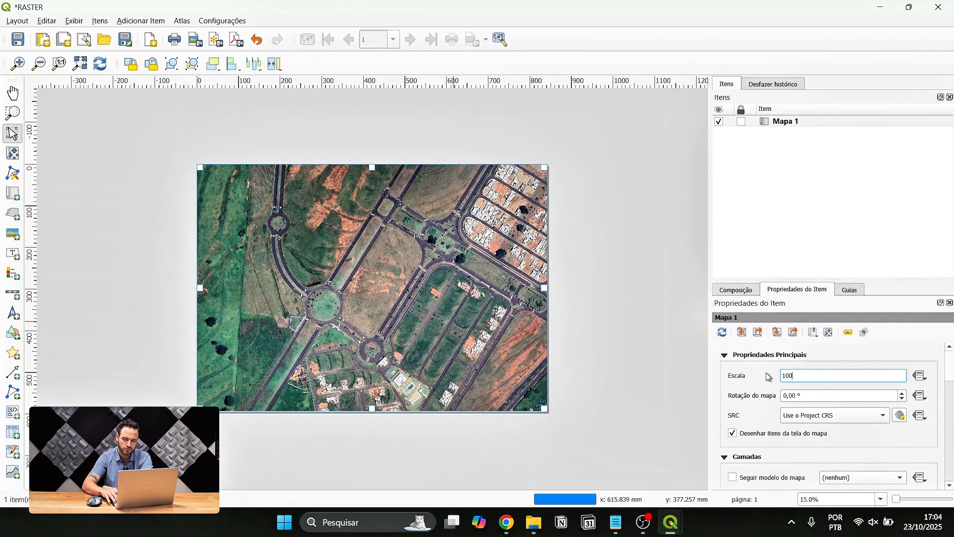
text(0)
key(Return)
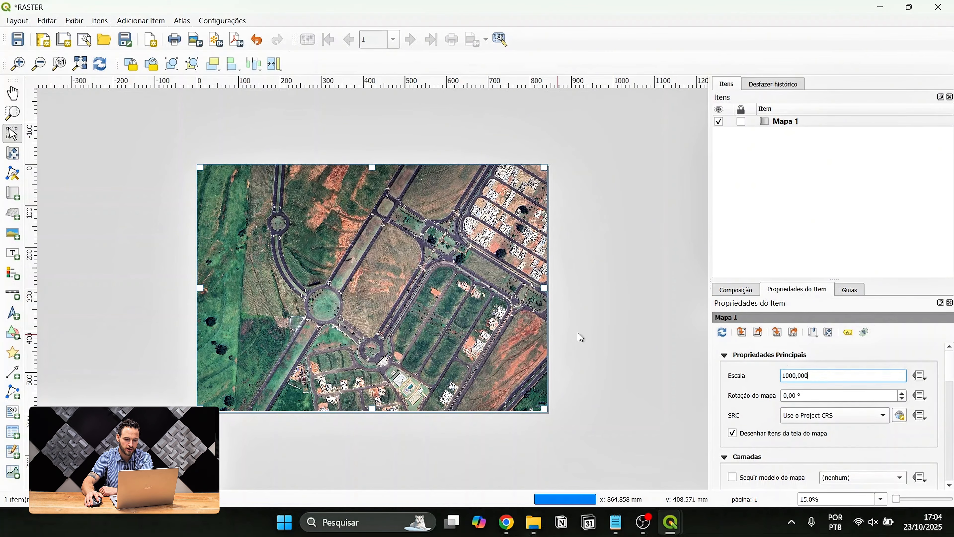
click(635, 317)
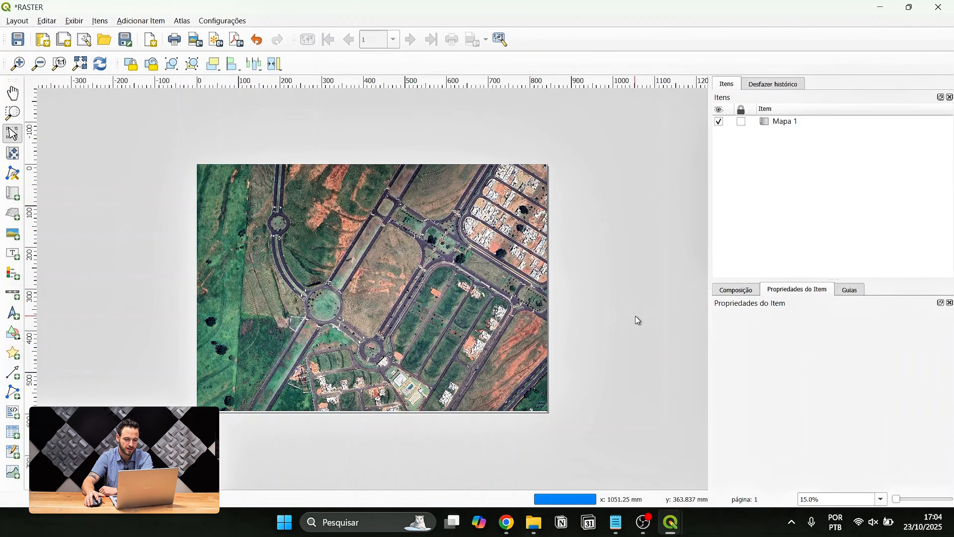
click(445, 349)
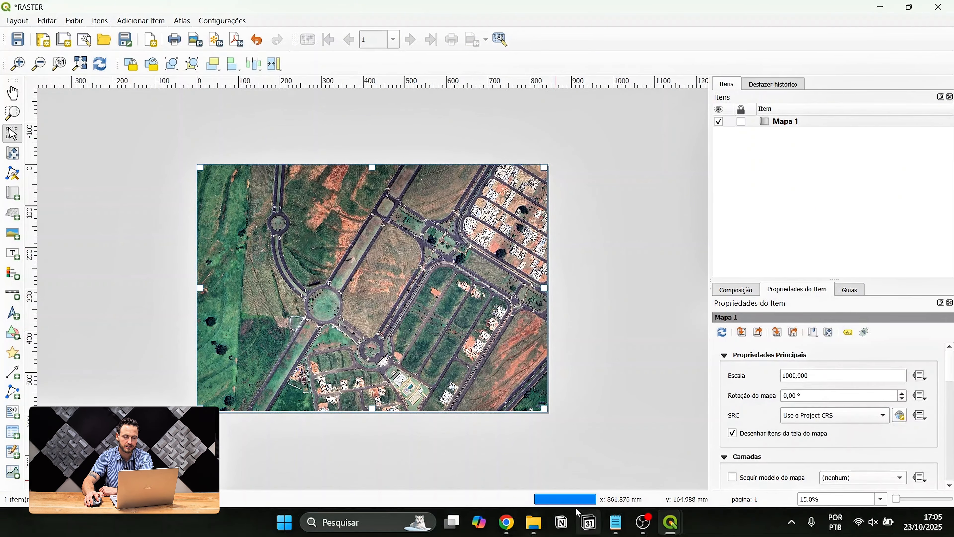
click(504, 478)
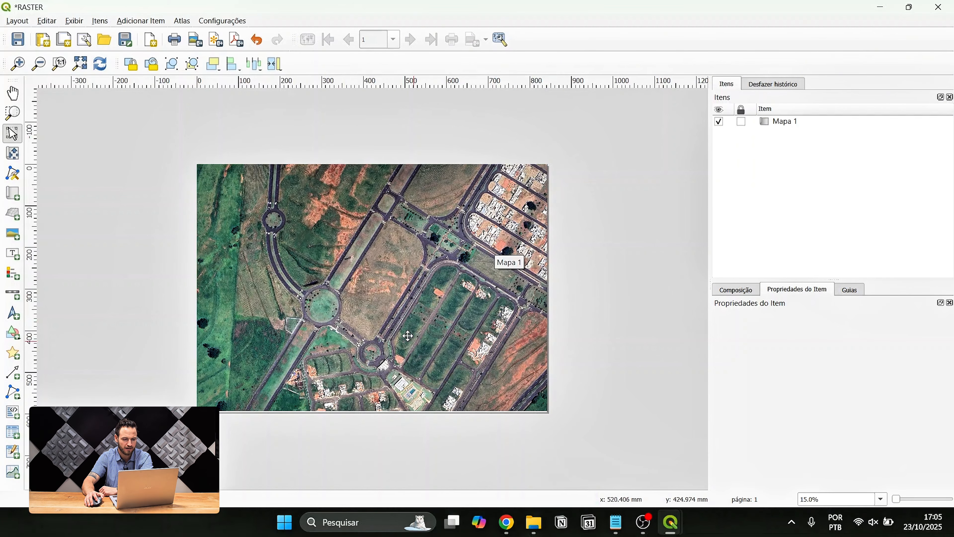
Examine the map's pixel detail and how it fits the page along the lower edge.
scroll(319, 353, up, 1)
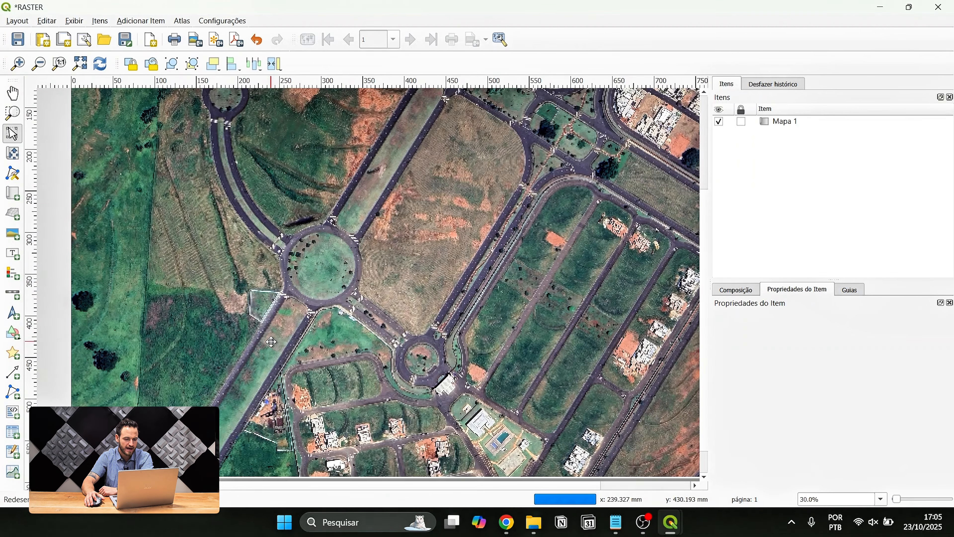
scroll(272, 344, up, 4)
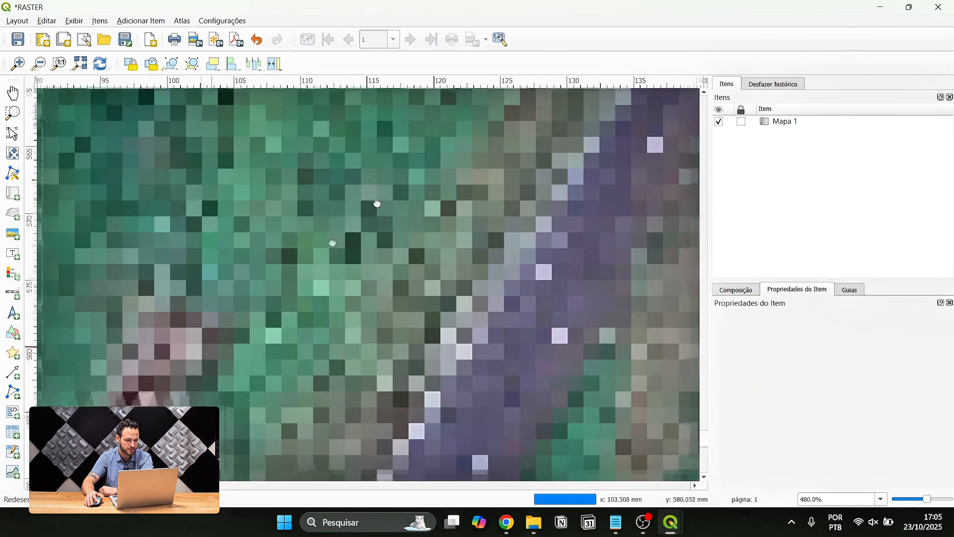
drag(377, 203, 449, 178)
drag(218, 312, 541, 294)
drag(383, 295, 719, 249)
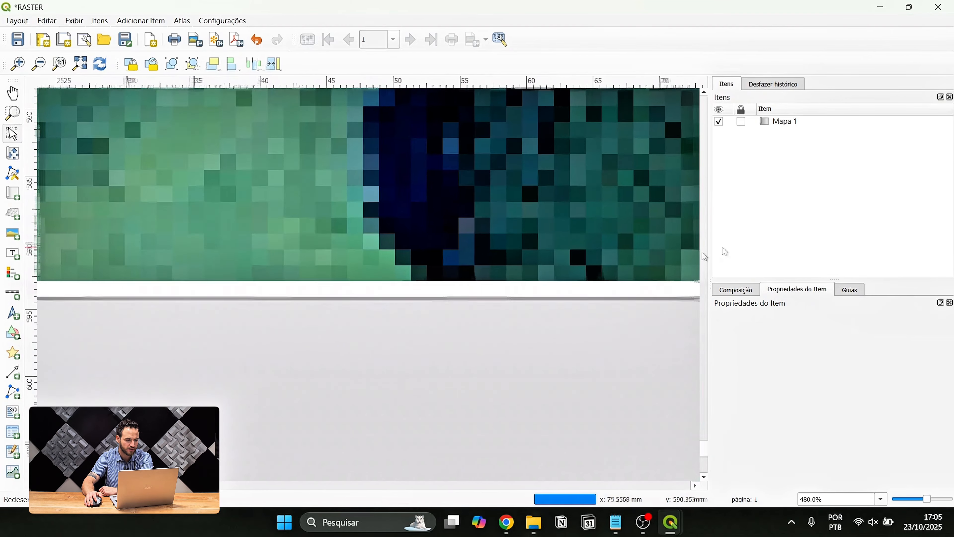
drag(422, 245, 504, 235)
scroll(318, 337, down, 5)
scroll(324, 340, up, 1)
scroll(324, 341, down, 1)
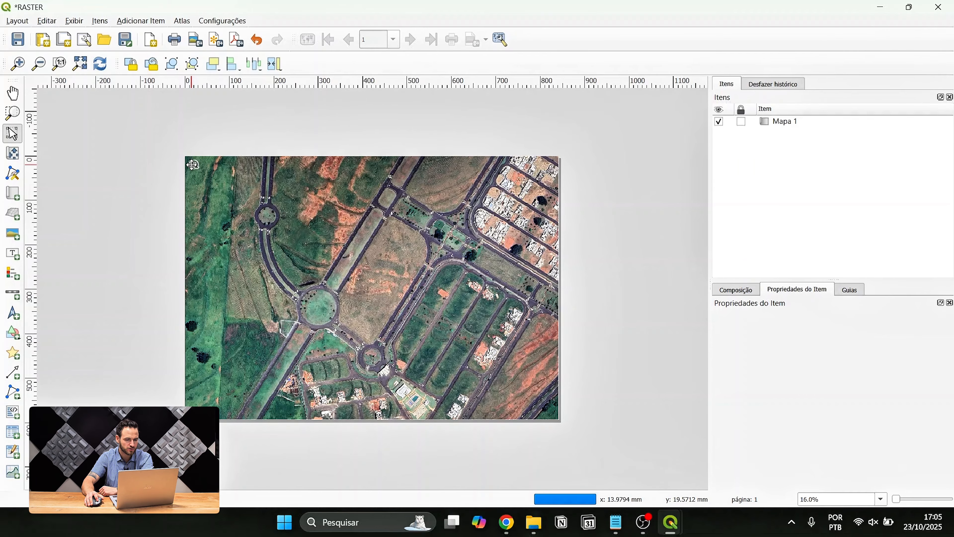
click(377, 246)
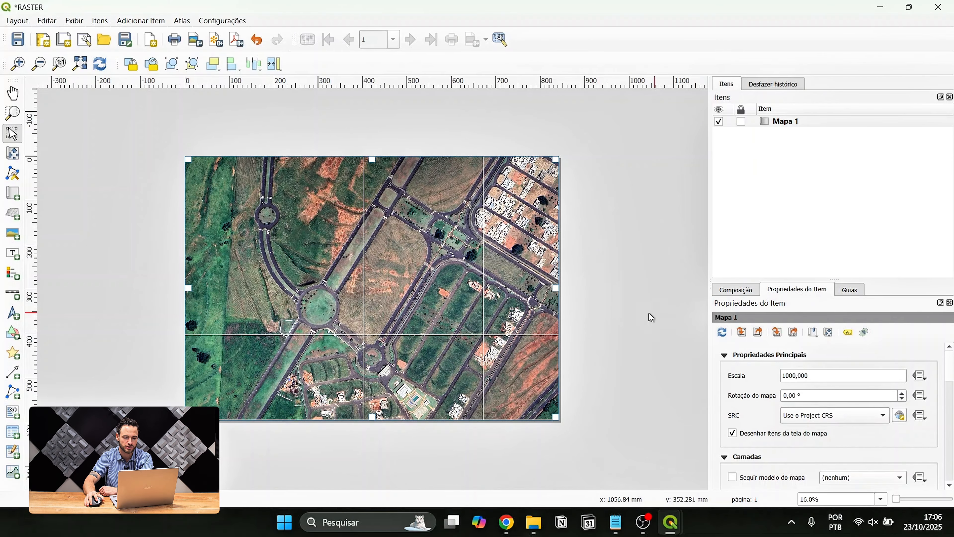
click(631, 331)
key(ctrl+plus)
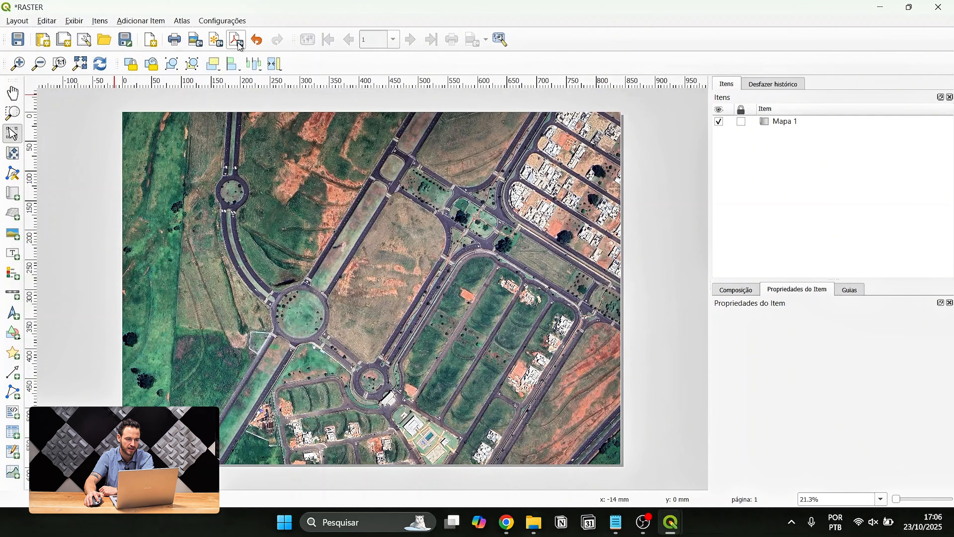
Start exporting the layout as an image to the desktop (Área de Trabalho), keeping the file name RASTER.
click(198, 42)
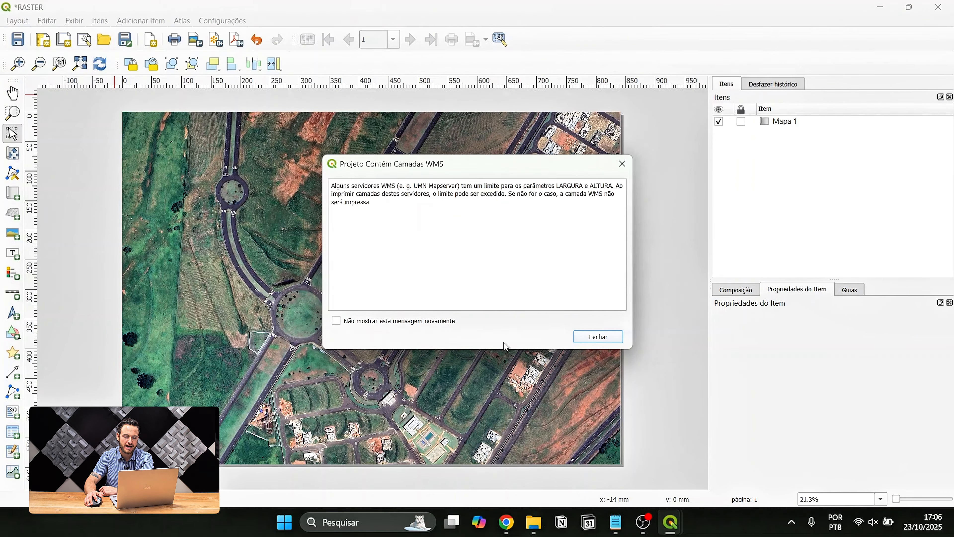
drag(339, 186, 584, 198)
click(496, 233)
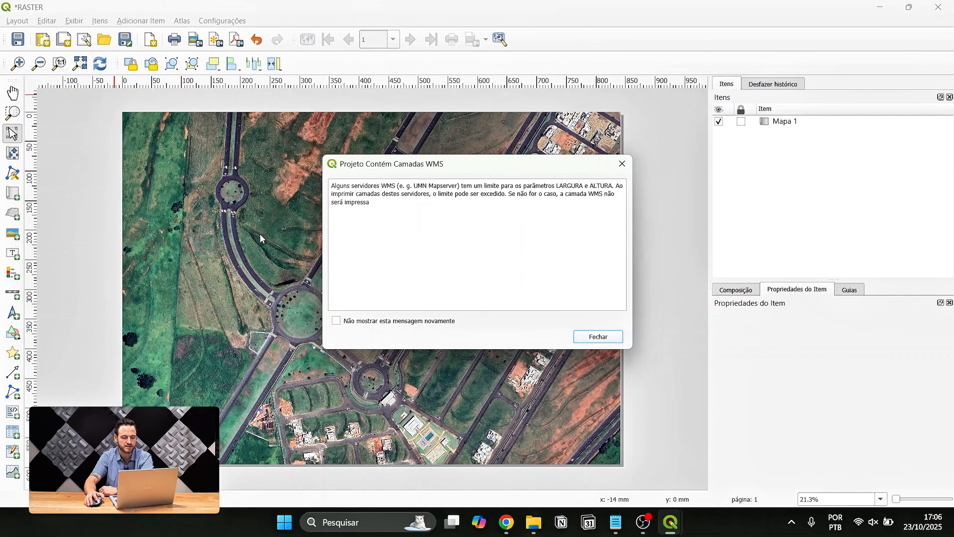
click(599, 336)
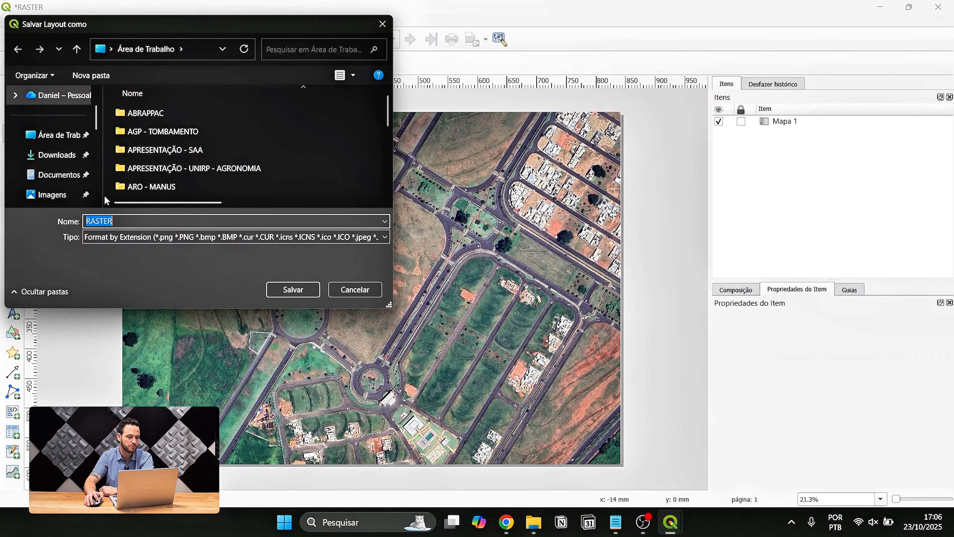
click(59, 140)
click(181, 220)
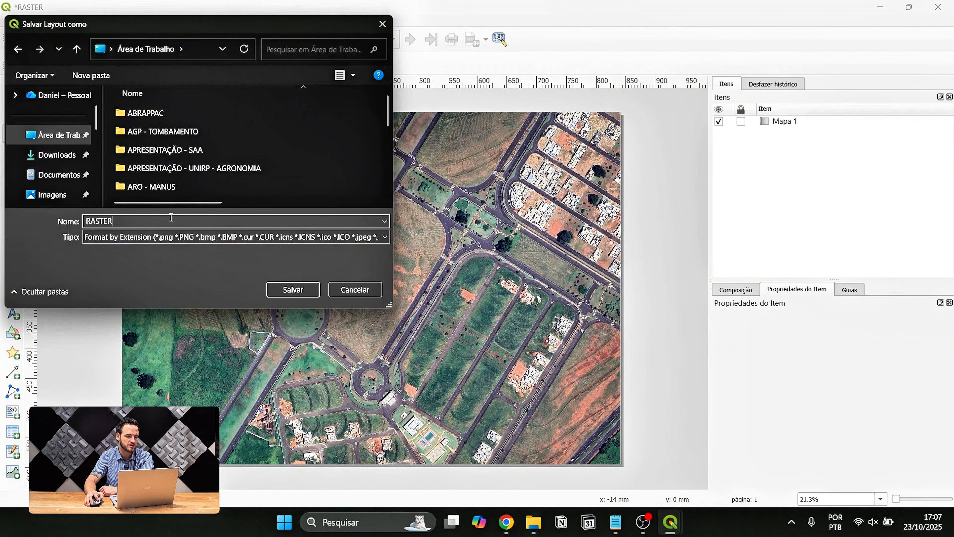
click(303, 289)
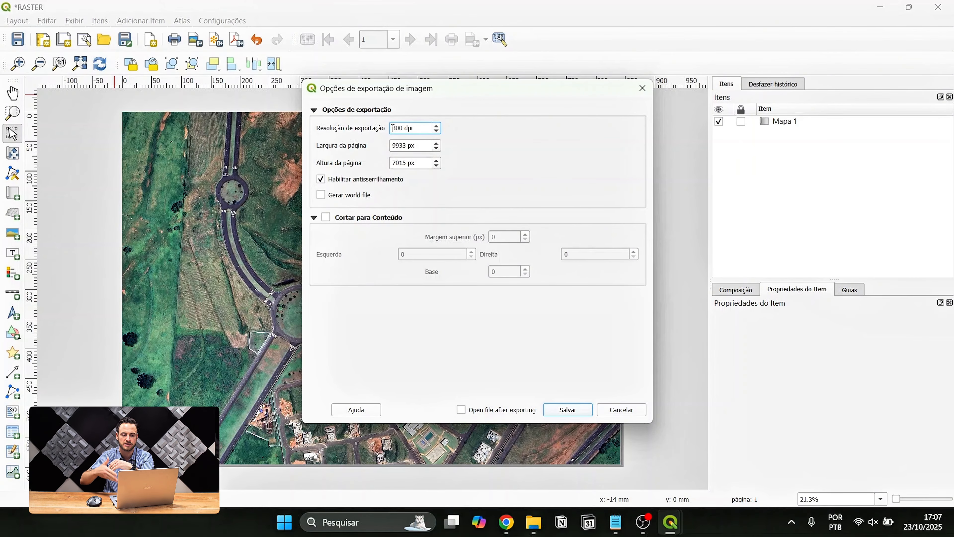
Try 600 dpi as the resolution of the RASTER image export and restore 300 dpi.
double_click(402, 129)
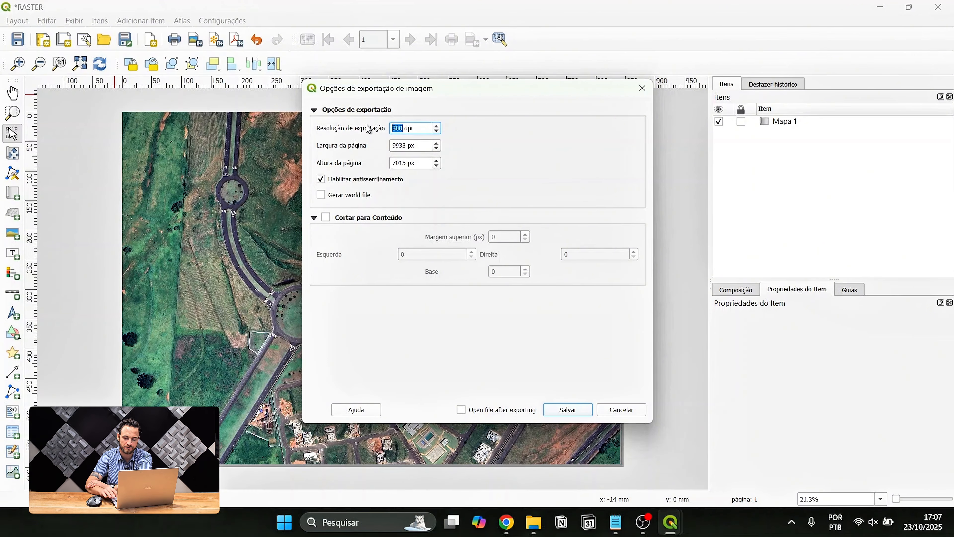
text(600)
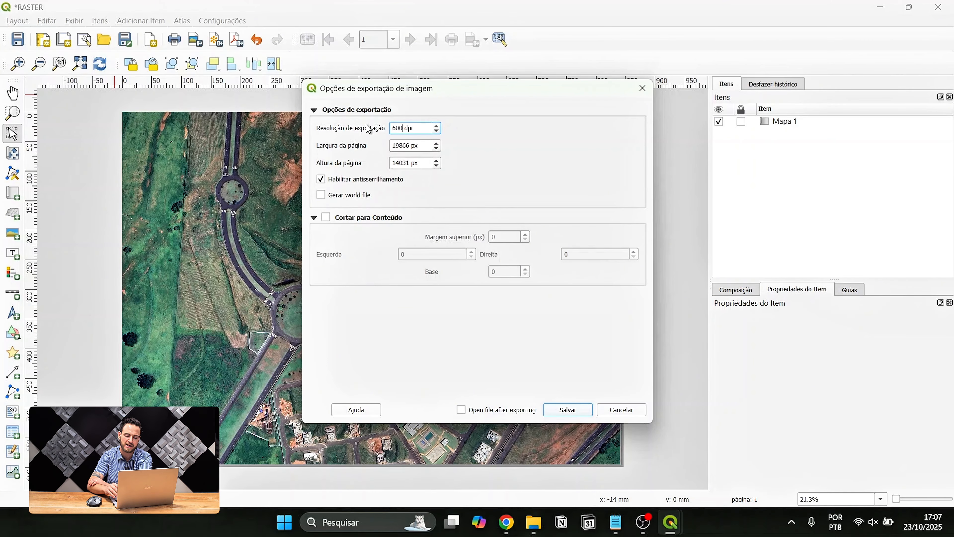
key(BackSpace)
key(BackSpace)
key(BackSpace)
text(300)
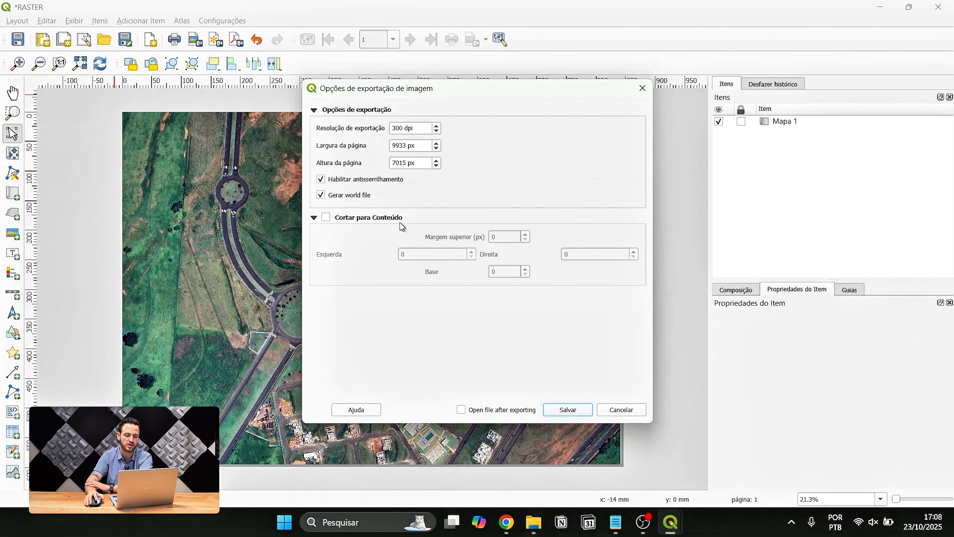
Export the RASTER image with world file generation enabled, then open its destination folder and select the exported PGW file.
click(567, 410)
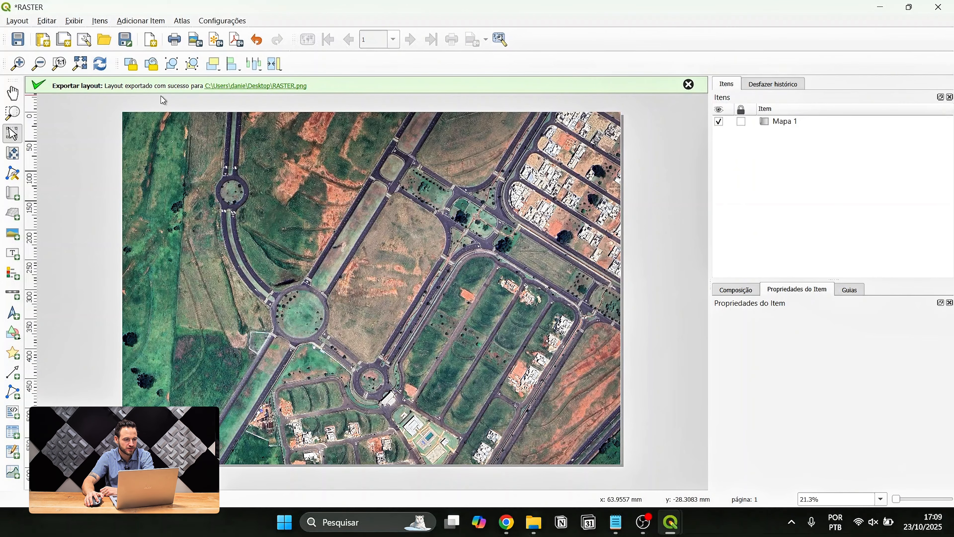
click(234, 89)
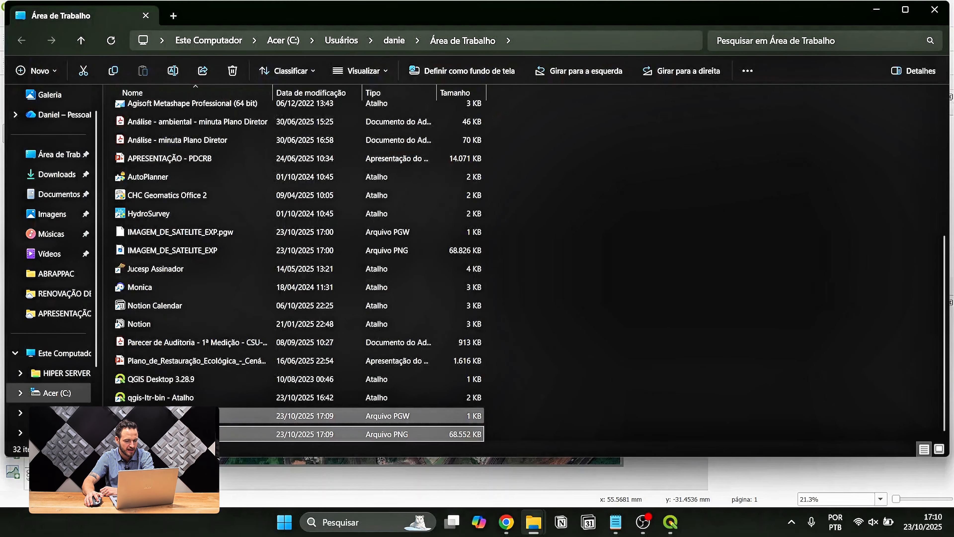
click(263, 415)
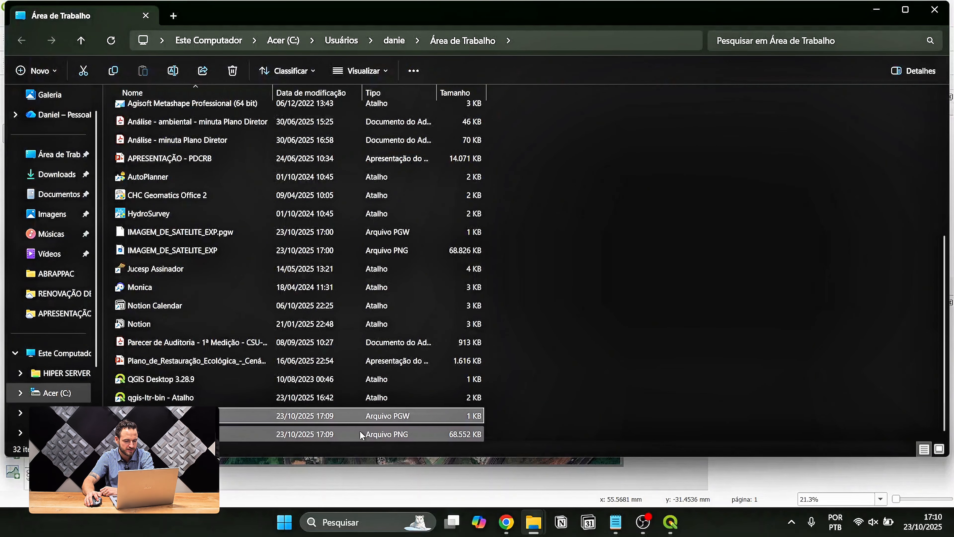
Open the exported RASTER PNG in a maximized image viewer and examine its detail up close.
double_click(230, 432)
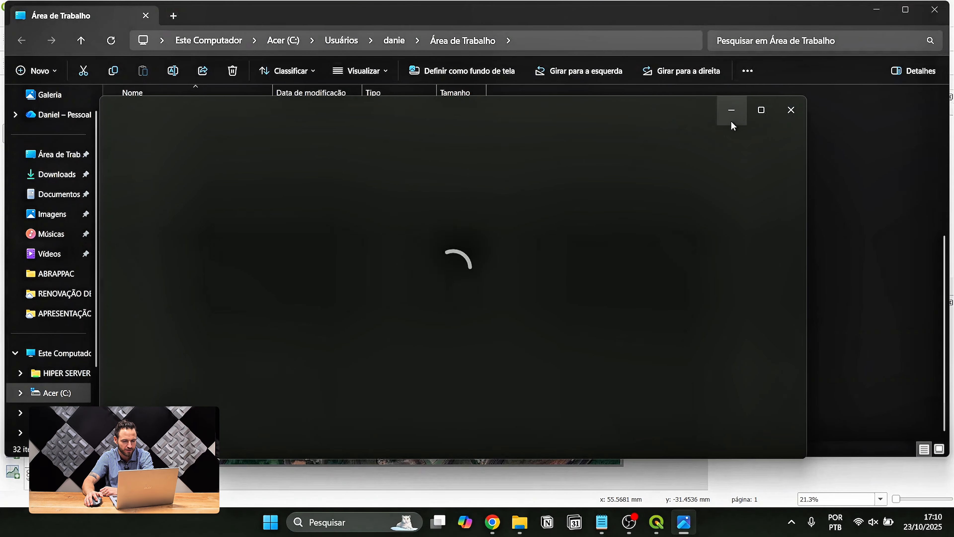
click(761, 111)
scroll(546, 298, up, 5)
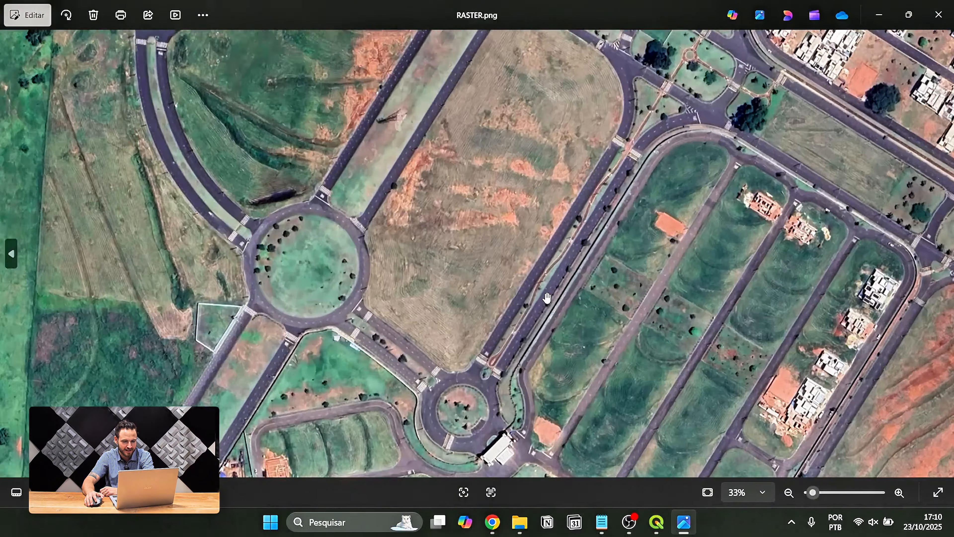
Inspect the sharpness of the road markings in RASTER.png, return to the whole image and close the viewer.
scroll(547, 298, up, 7)
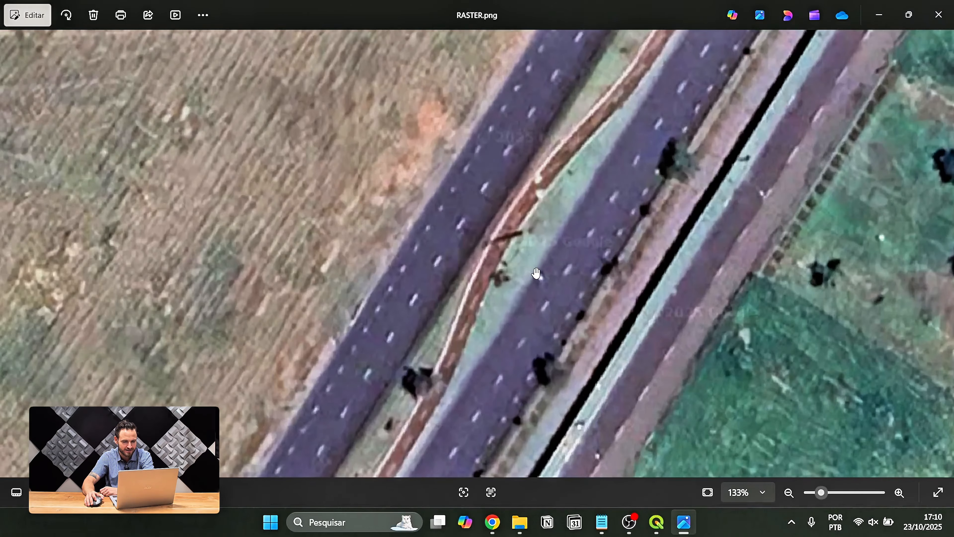
scroll(517, 293, down, 2)
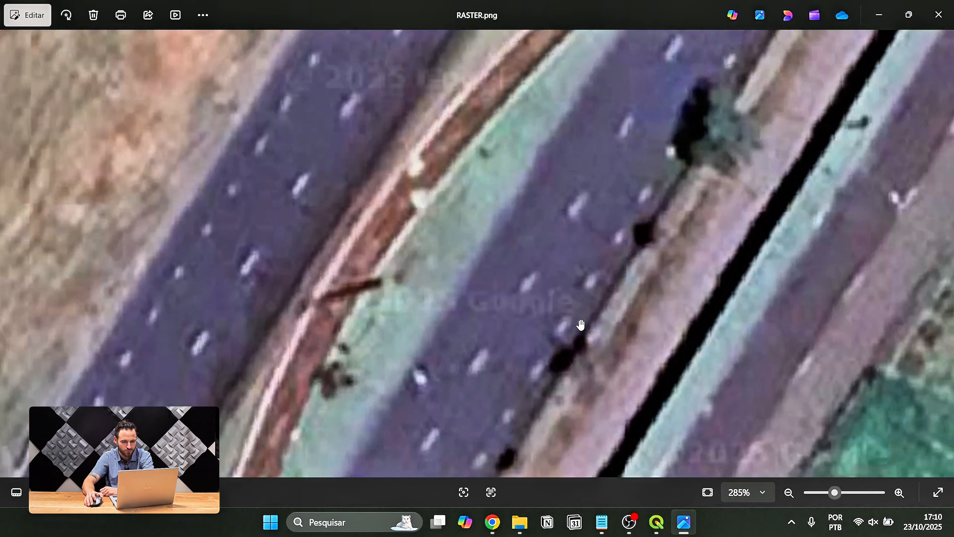
scroll(579, 326, up, 5)
scroll(579, 326, down, 10)
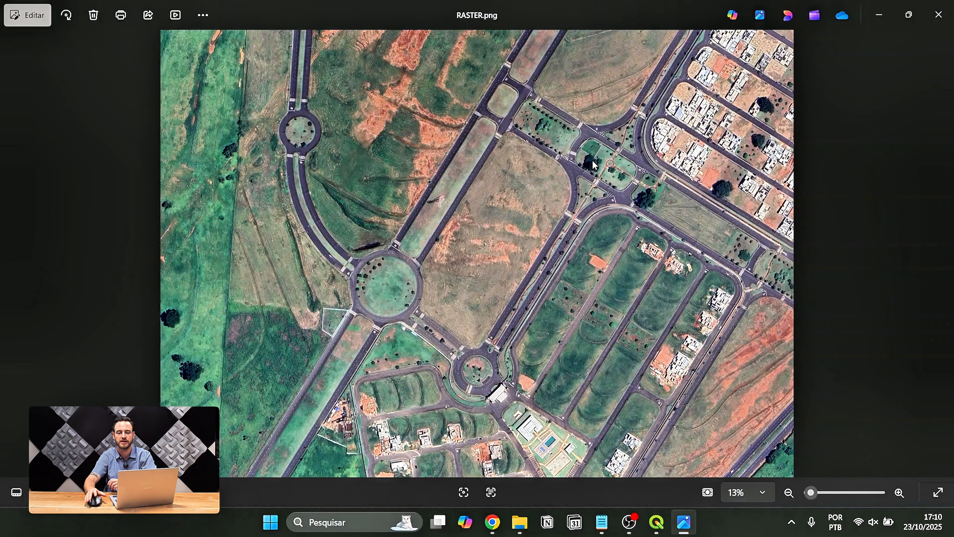
click(937, 17)
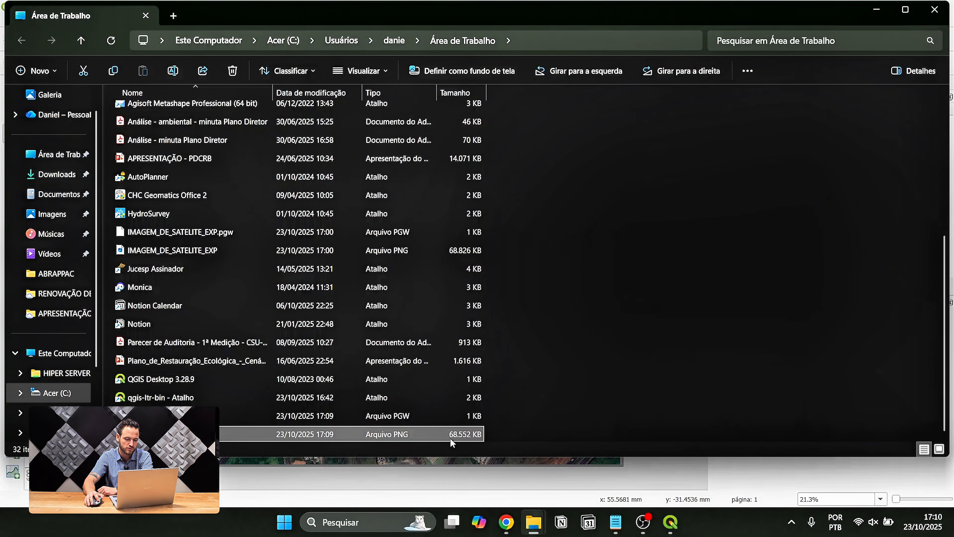
Check the exported PNG's entry in the desktop folder, then minimize the folder window and close the RASTER print layout.
click(504, 434)
click(422, 438)
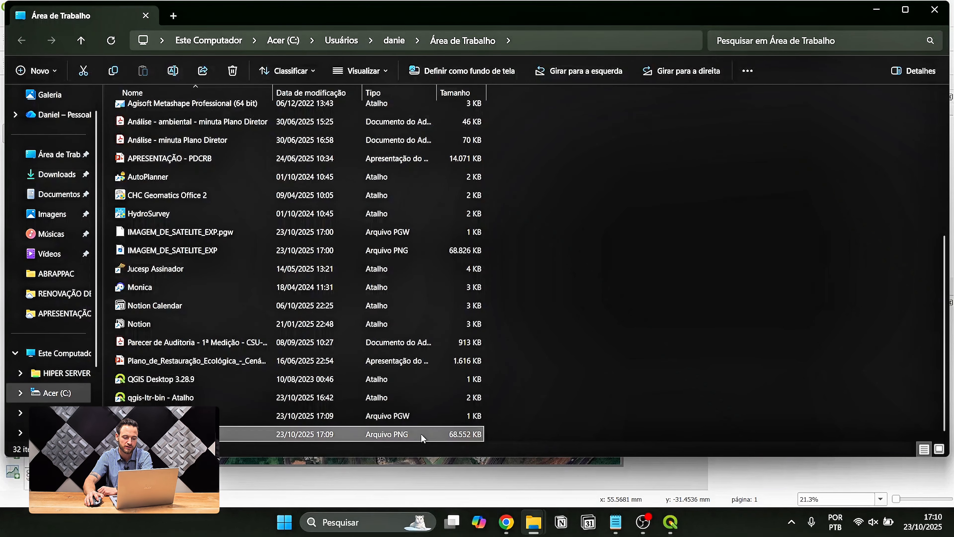
click(878, 11)
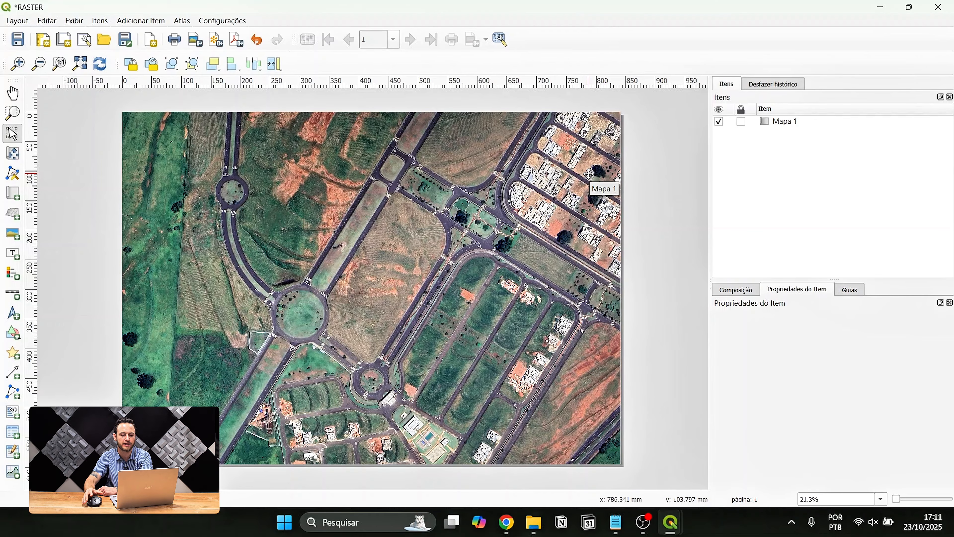
click(936, 14)
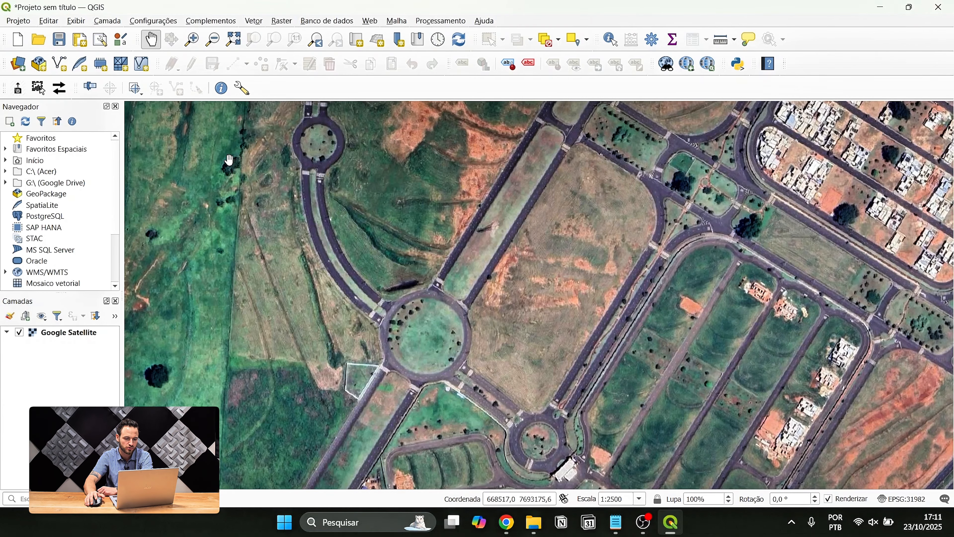
Hide the Google Satellite layer so that the project map is empty.
right_click(83, 334)
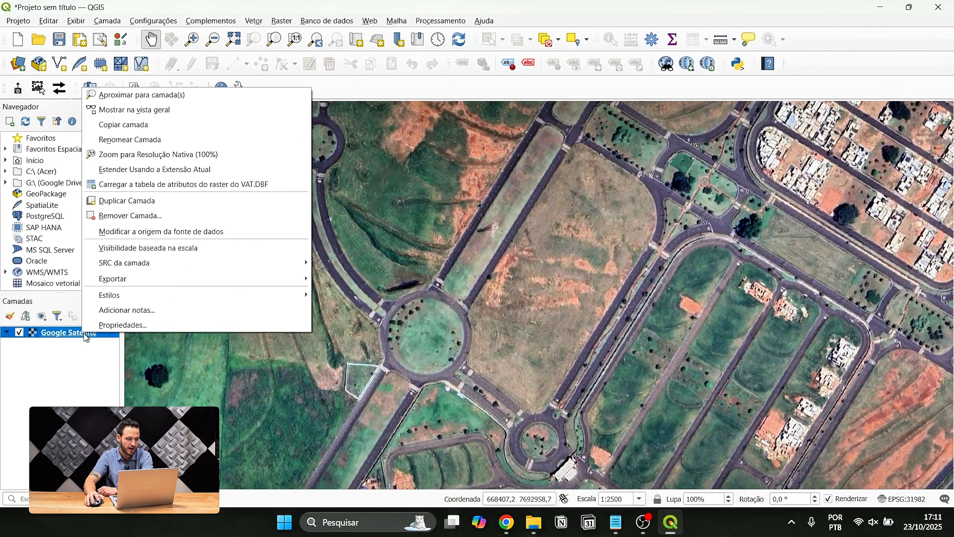
click(29, 387)
click(19, 333)
scroll(350, 414, down, 2)
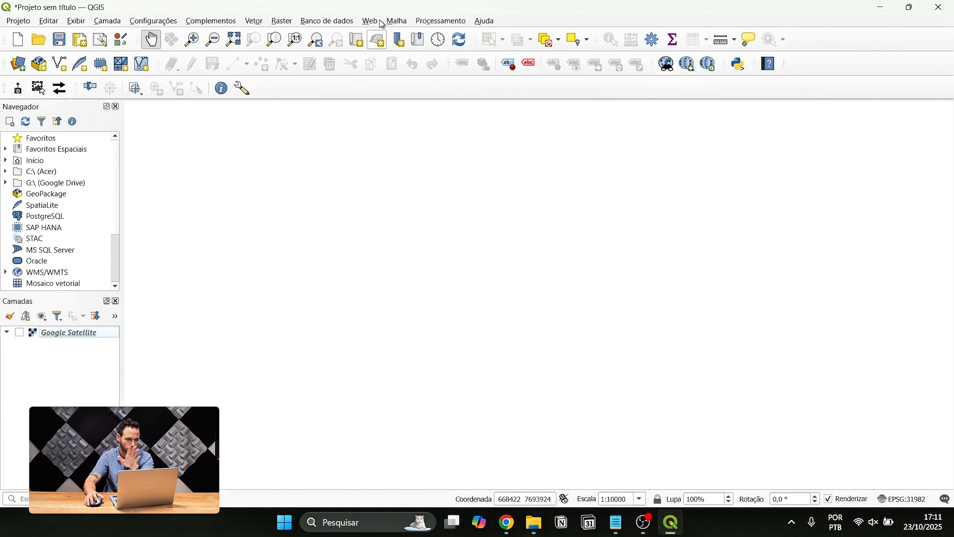
Add RASTER.png from the desktop to the project as a raster layer and close the data source manager.
click(17, 64)
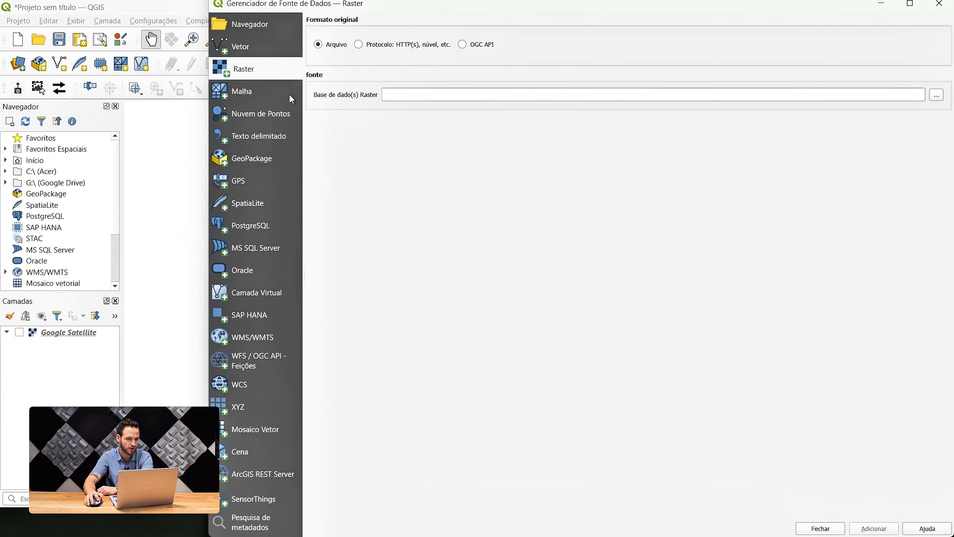
double_click(471, 14)
click(824, 113)
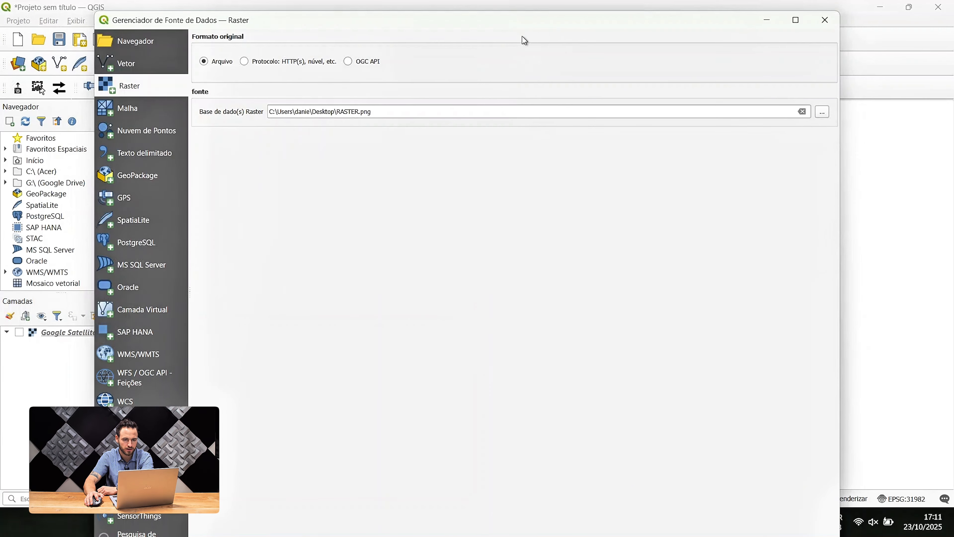
drag(536, 14, 498, 93)
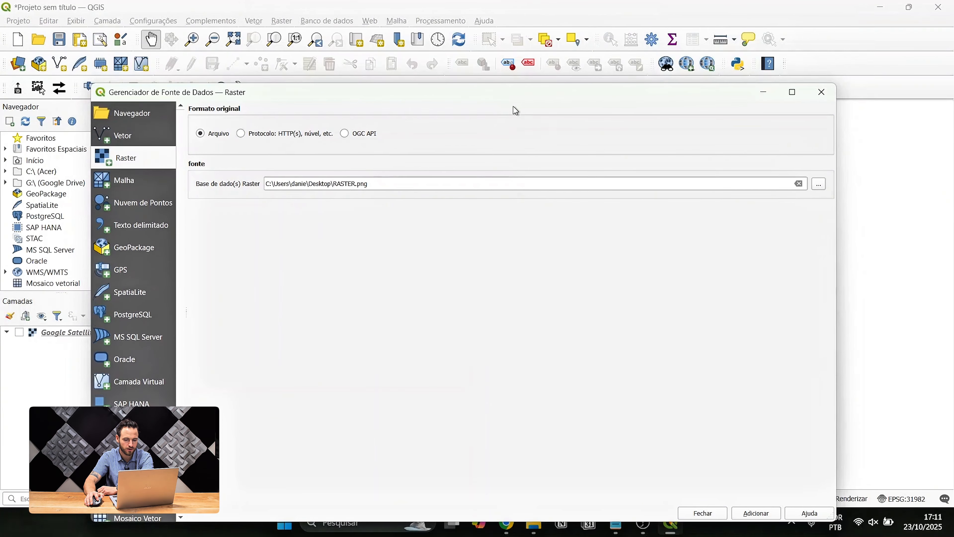
click(746, 514)
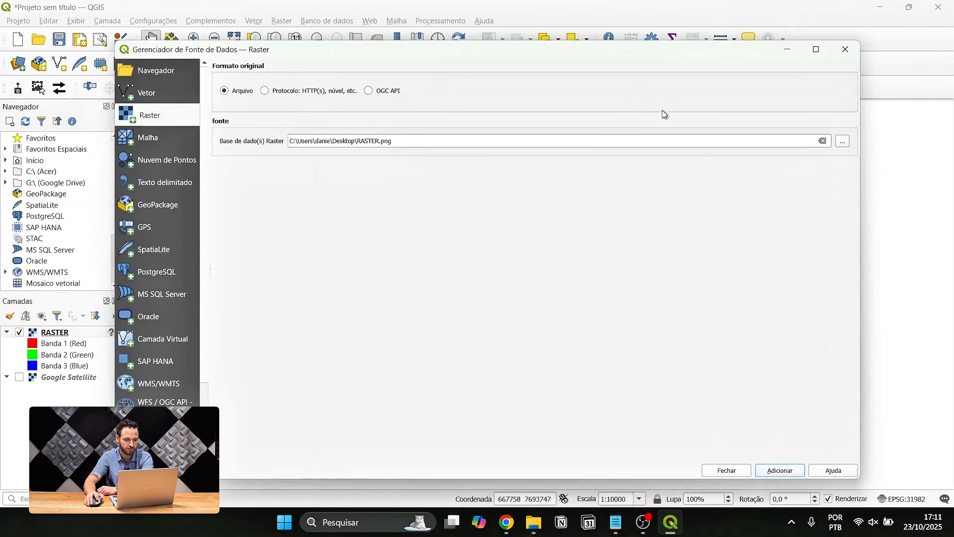
click(846, 49)
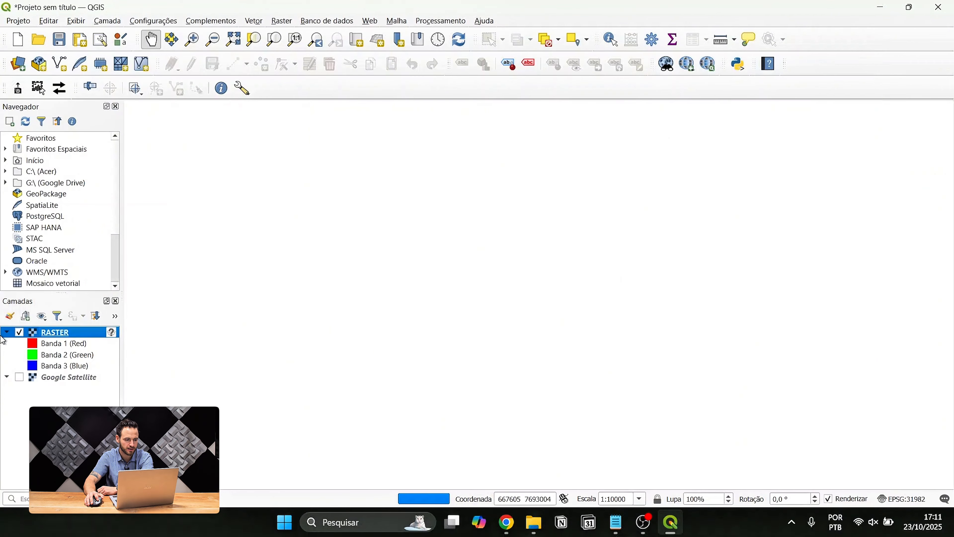